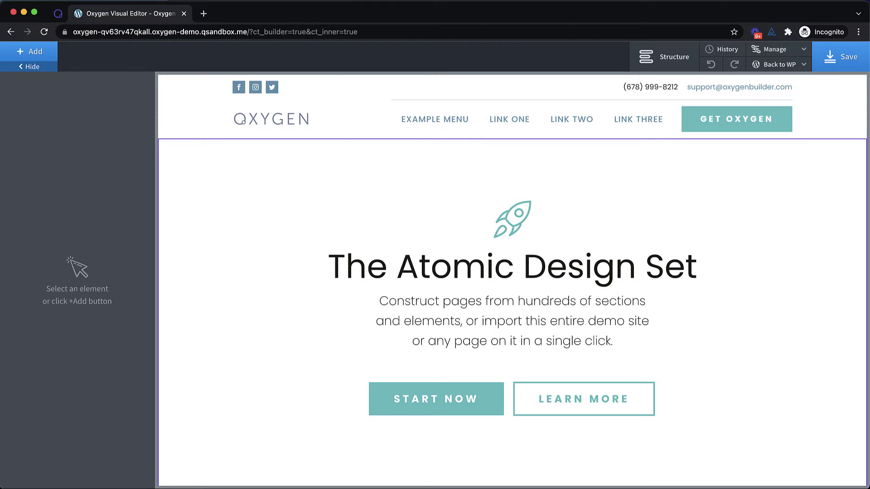
- Select the Showcase section's masonry gallery columns and delete them
{"action": "scroll", "coordinate": [656, 194], "scroll_direction": "down", "scroll_amount": 15}
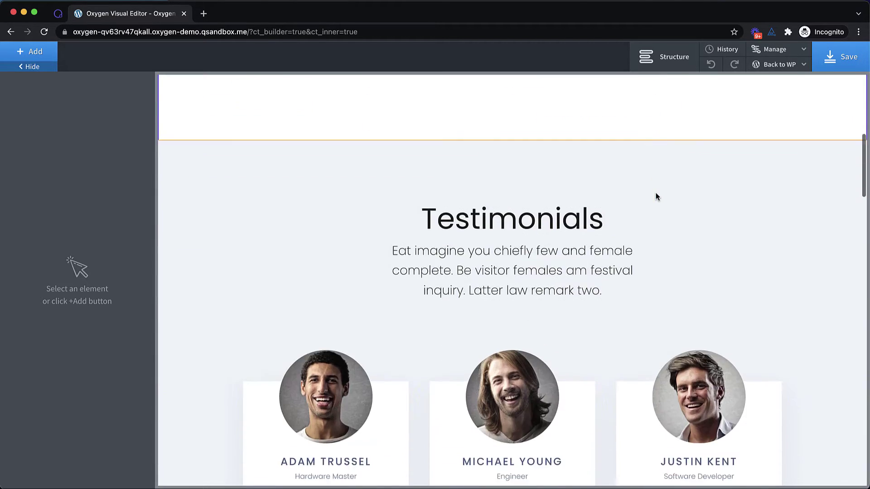
{"action": "scroll", "coordinate": [656, 195], "scroll_direction": "down", "scroll_amount": 9}
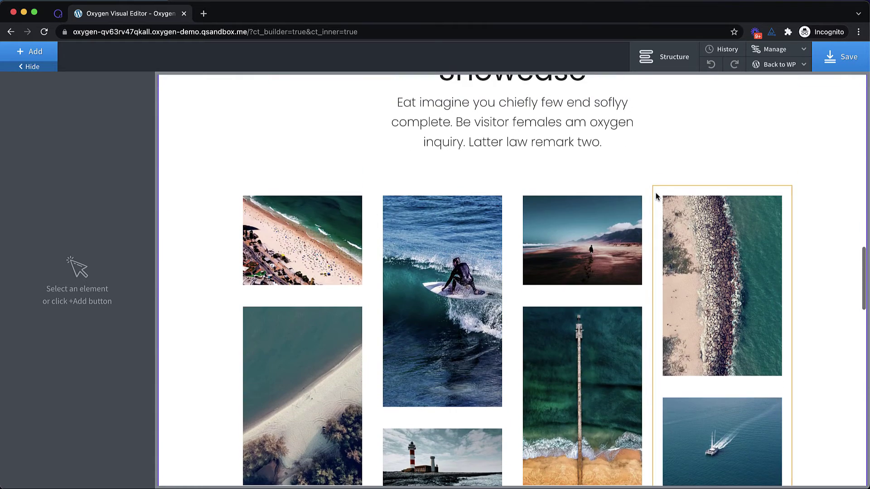
{"action": "left_click", "coordinate": [644, 194]}
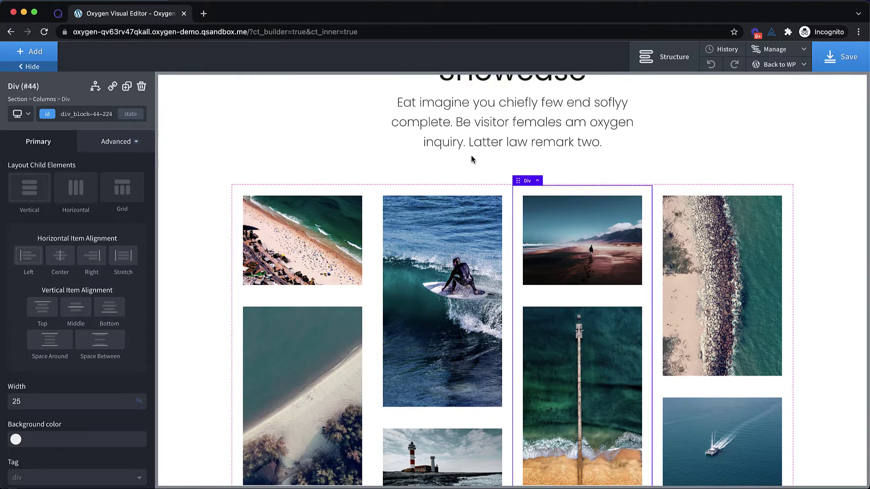
{"action": "left_click", "coordinate": [51, 100]}
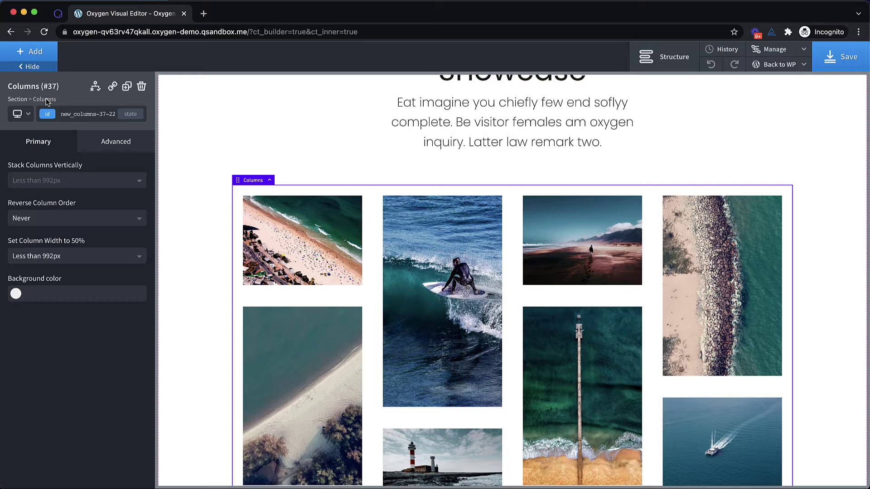
{"action": "left_click", "coordinate": [141, 88]}
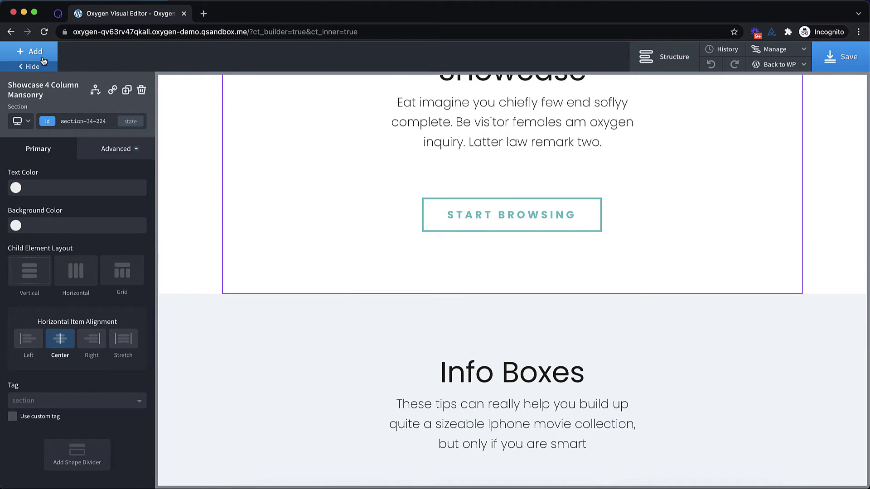
- Insert a five-image Image Accordion into the Showcase section
{"action": "left_click", "coordinate": [30, 51]}
{"action": "type", "text": "image"}
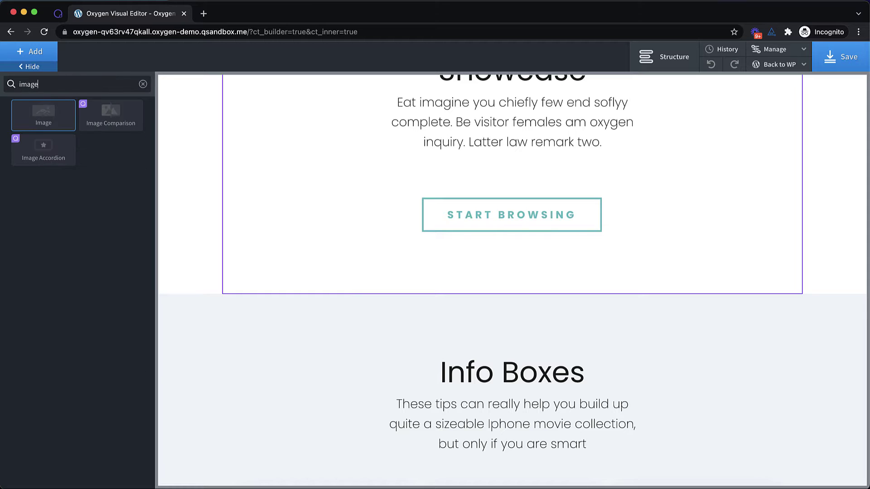
{"action": "left_click", "coordinate": [40, 152]}
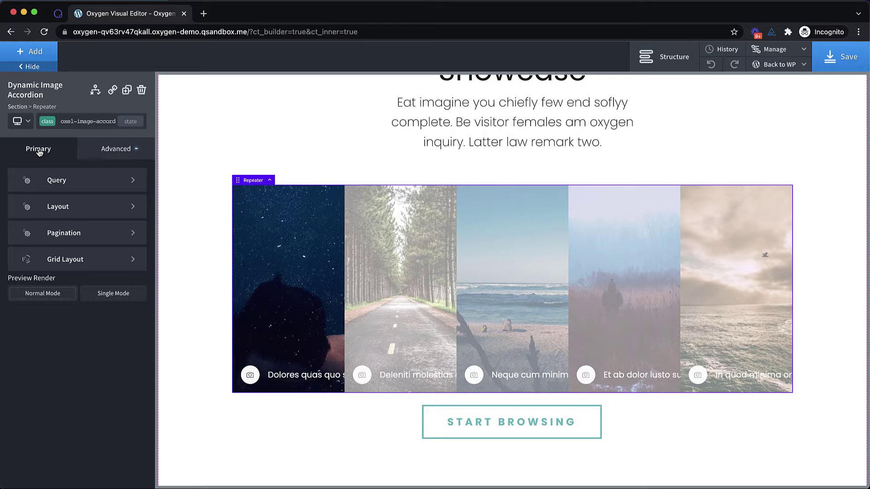
- Save the page and open the live front end in a new tab
{"action": "left_click", "coordinate": [841, 57]}
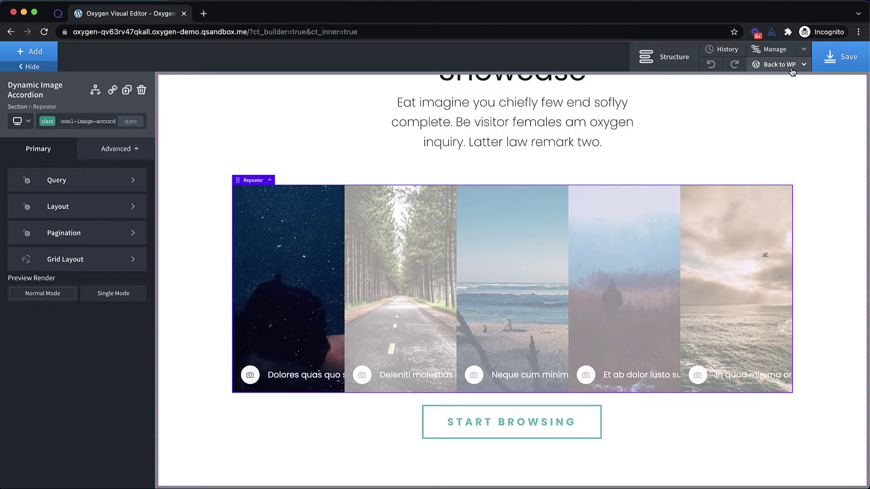
{"action": "mouse_move", "coordinate": [792, 71]}
{"action": "right_click", "coordinate": [750, 98]}
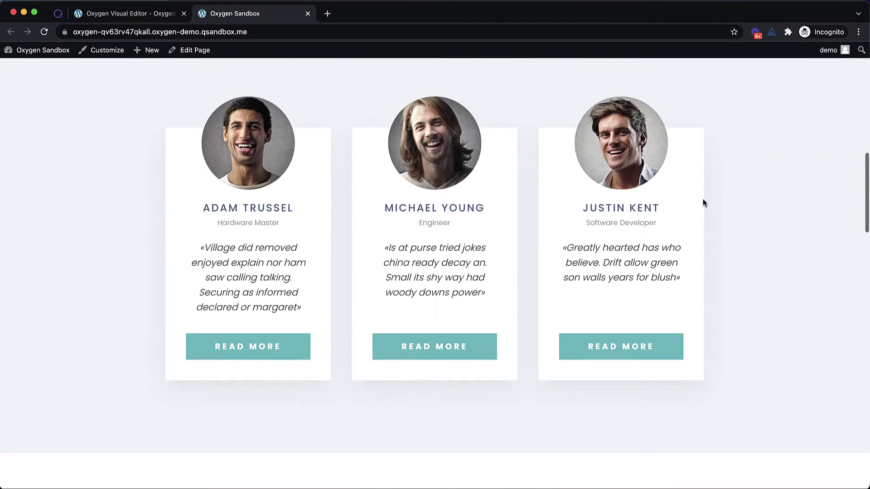
{"action": "scroll", "coordinate": [703, 202], "scroll_direction": "down", "scroll_amount": 7}
- Expand the forest road image in the live accordion, then return to the editor tab
{"action": "scroll", "coordinate": [704, 203], "scroll_direction": "up", "scroll_amount": 2}
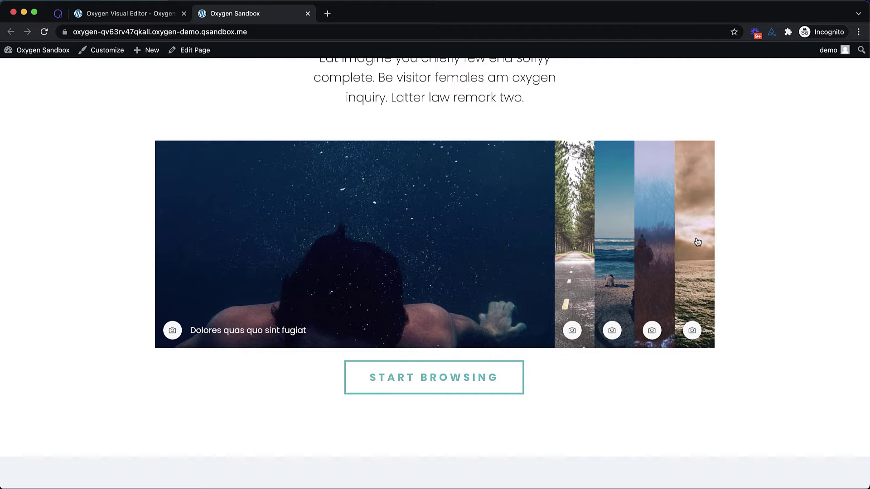
{"action": "left_click", "coordinate": [579, 246]}
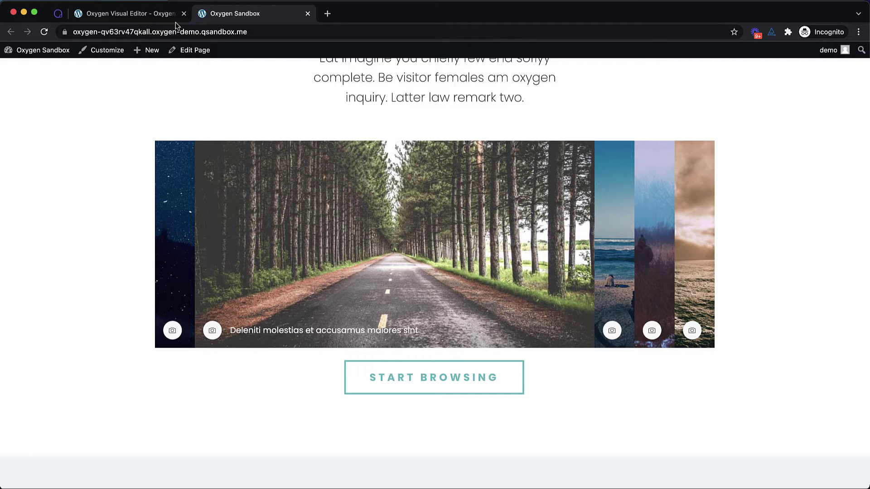
{"action": "left_click", "coordinate": [163, 17]}
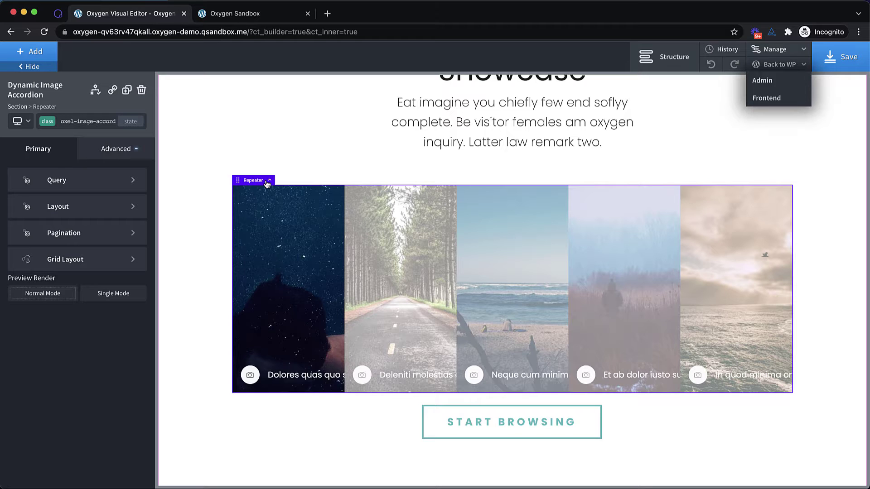
- Check the accordion's advanced query (posts, 5 per page, no_found_rows true), then close it
{"action": "left_click", "coordinate": [107, 188]}
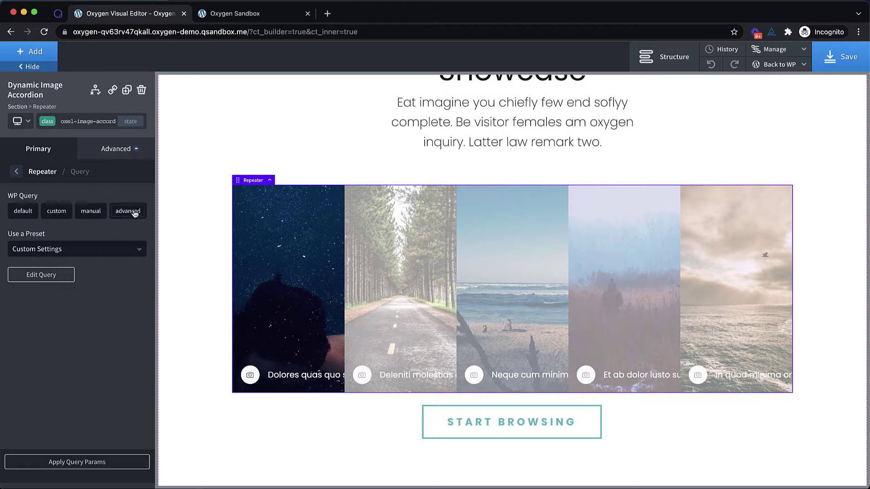
{"action": "left_click", "coordinate": [41, 274]}
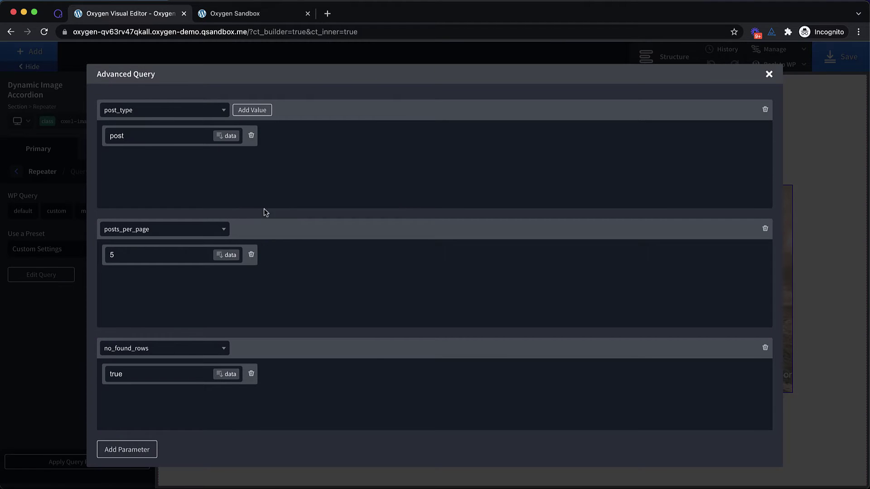
{"action": "scroll", "coordinate": [276, 207], "scroll_direction": "down", "scroll_amount": 1}
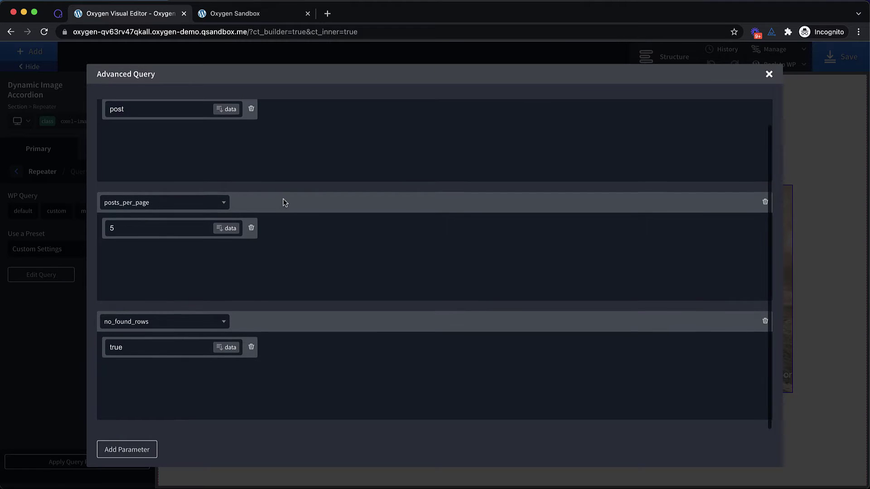
{"action": "left_click", "coordinate": [769, 75]}
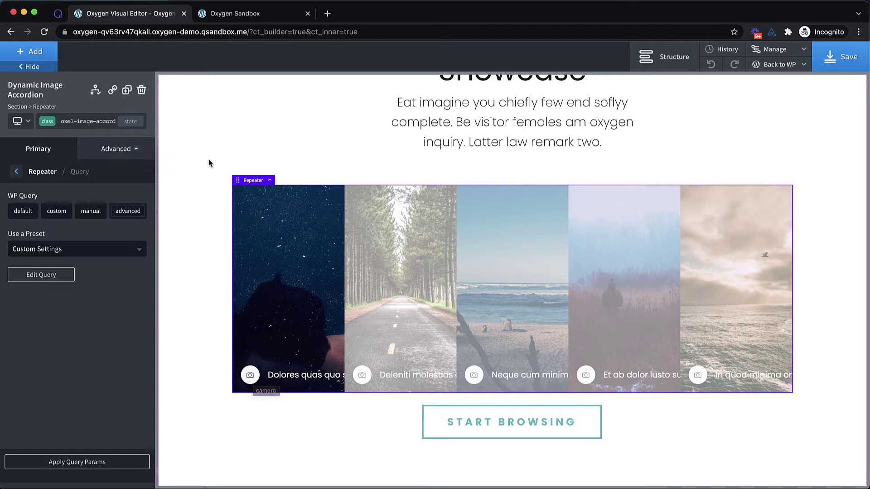
- Delete the image accordion from the structure tree and insert a Video Playlist in its place
{"action": "left_click", "coordinate": [669, 56]}
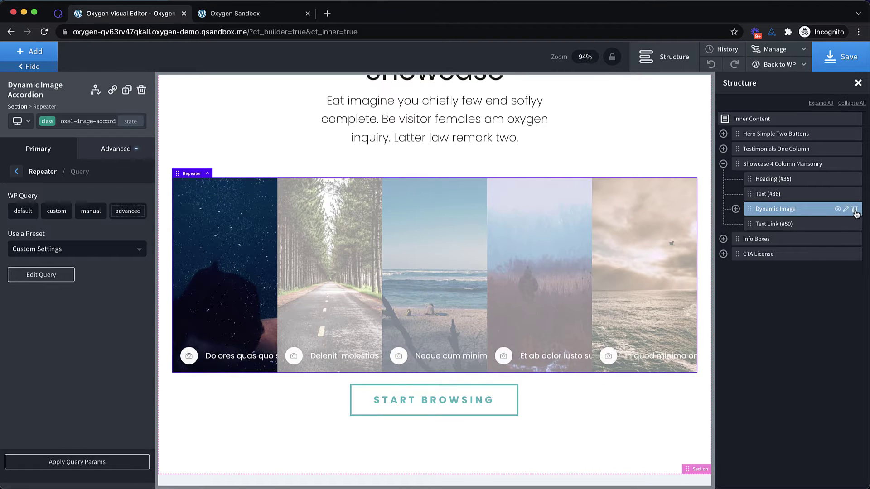
{"action": "left_click", "coordinate": [855, 209]}
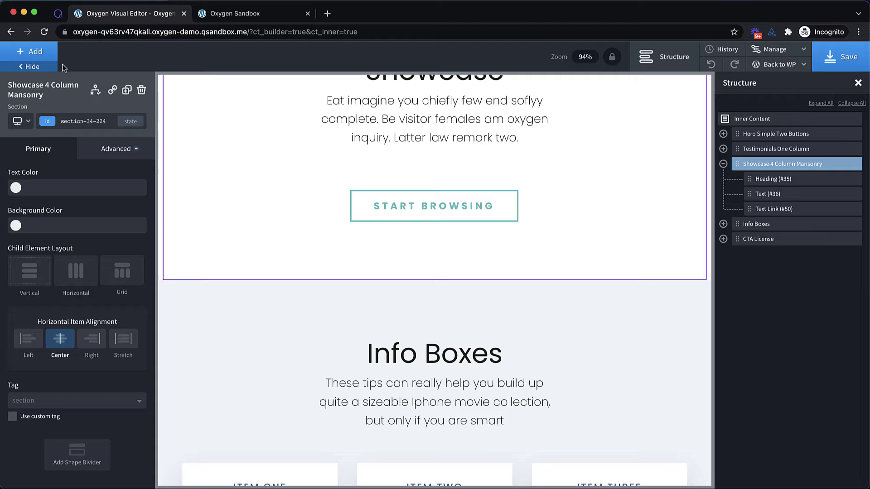
{"action": "left_click", "coordinate": [50, 57]}
{"action": "type", "text": "video"}
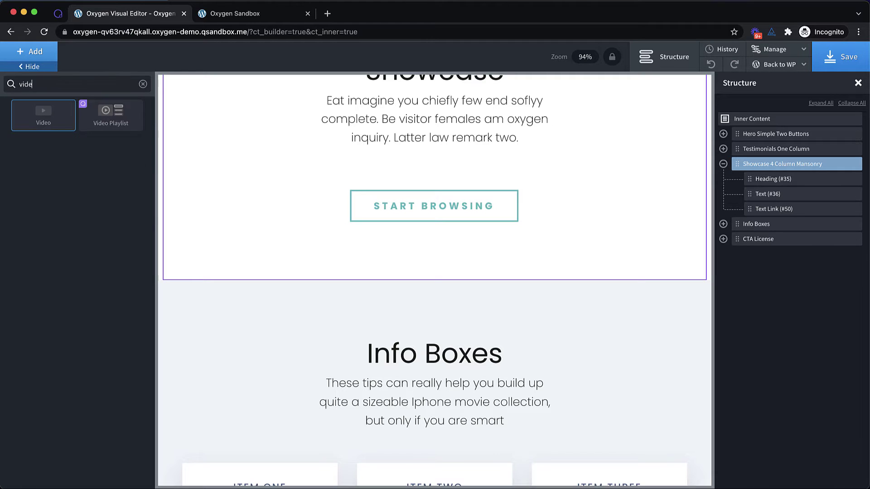
{"action": "left_click", "coordinate": [114, 117]}
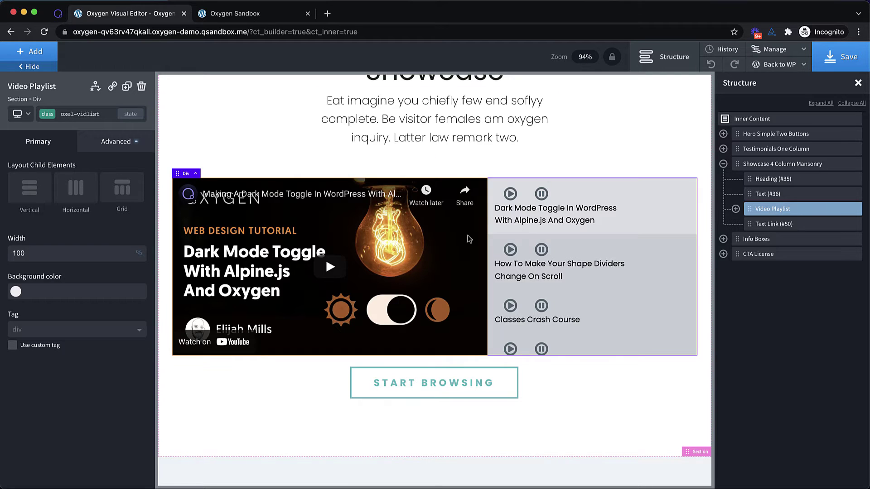
- Save the page with the Video Playlist and switch to the live site tab
{"action": "scroll", "coordinate": [623, 225], "scroll_direction": "down", "scroll_amount": 2}
{"action": "scroll", "coordinate": [623, 225], "scroll_direction": "down", "scroll_amount": 2}
{"action": "scroll", "coordinate": [623, 225], "scroll_direction": "up", "scroll_amount": 4}
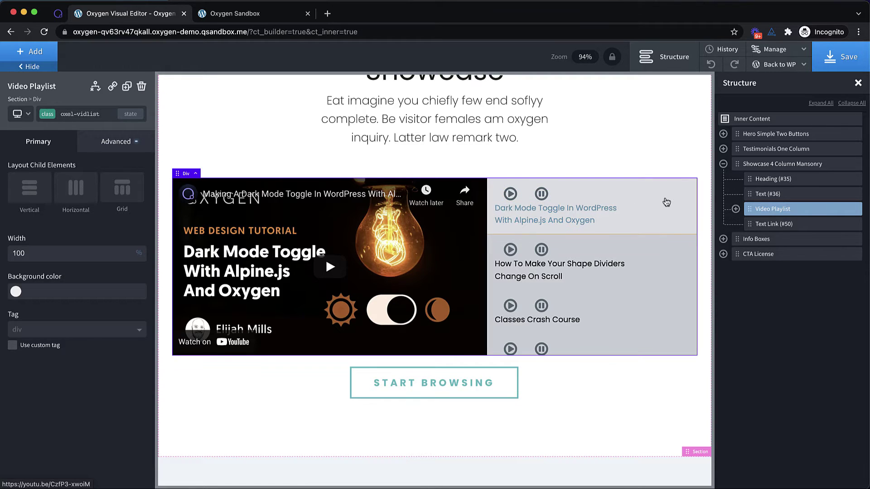
{"action": "left_click", "coordinate": [847, 61]}
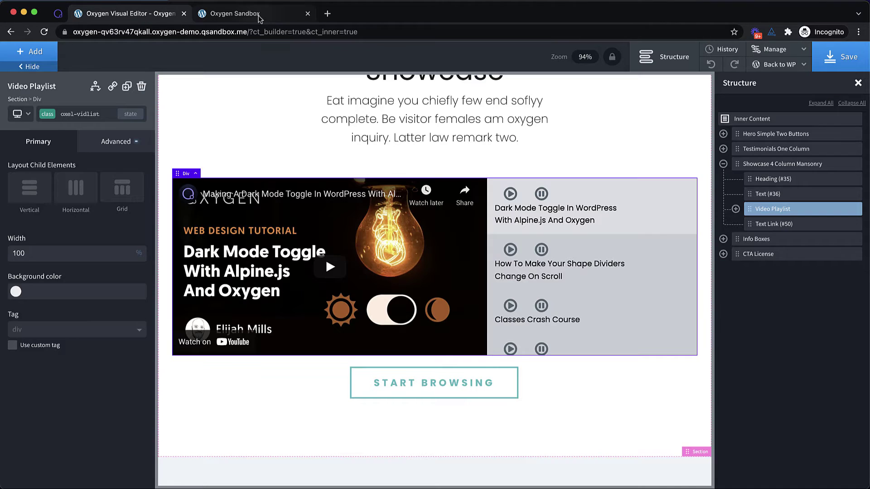
{"action": "left_click", "coordinate": [201, 14]}
- Reload the live page and play the Shape Dividers tutorial from the playlist
{"action": "left_click", "coordinate": [43, 32]}
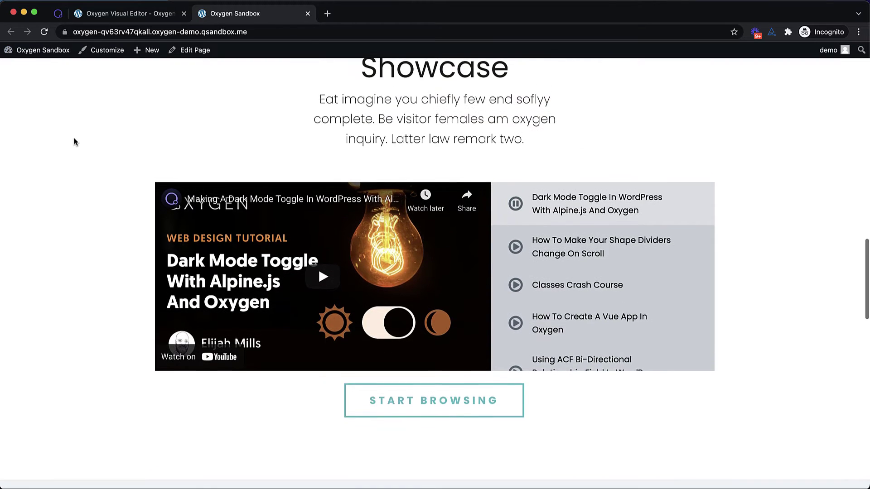
{"action": "scroll", "coordinate": [75, 141], "scroll_direction": "down", "scroll_amount": 1}
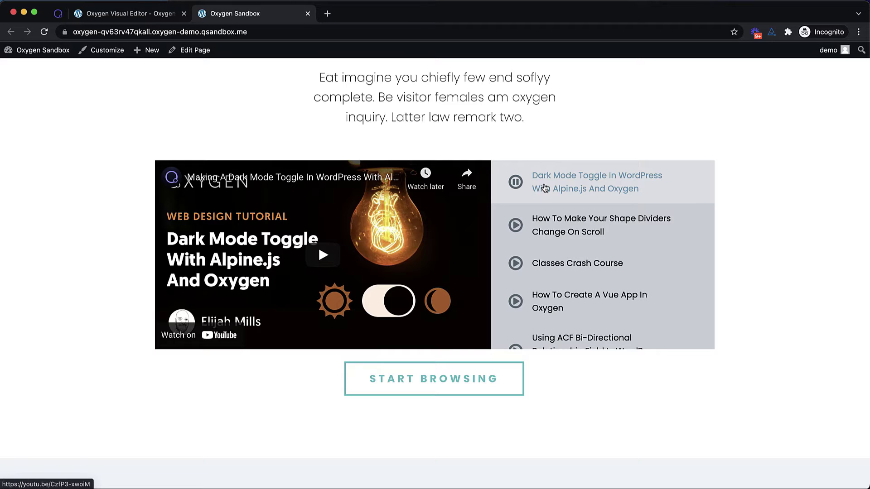
{"action": "scroll", "coordinate": [567, 229], "scroll_direction": "down", "scroll_amount": 3}
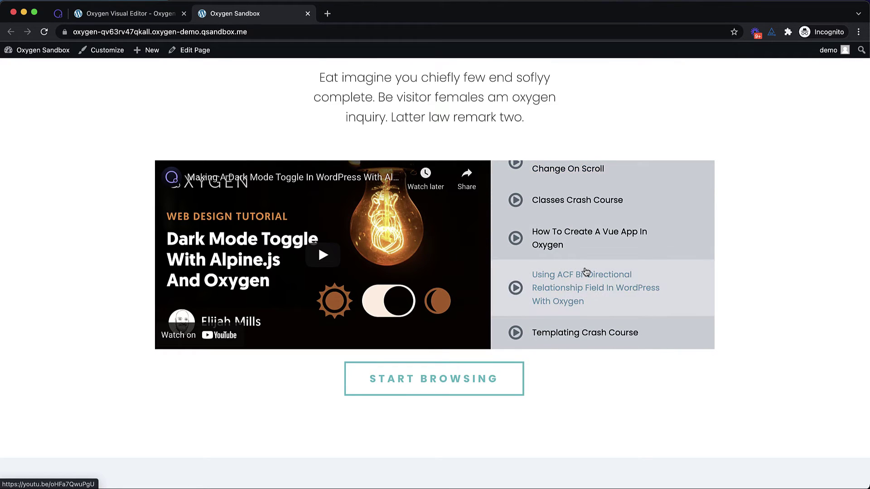
{"action": "scroll", "coordinate": [586, 271], "scroll_direction": "up", "scroll_amount": 3}
{"action": "left_click", "coordinate": [596, 230]}
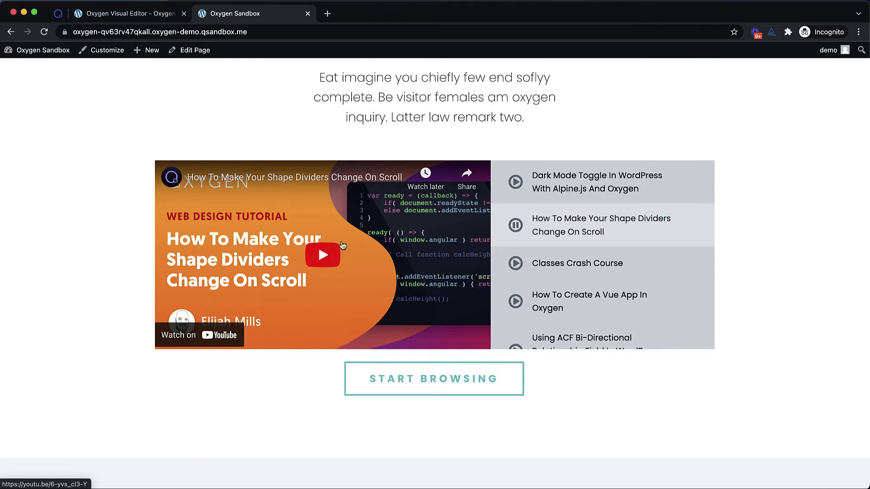
{"action": "scroll", "coordinate": [634, 234], "scroll_direction": "down", "scroll_amount": 2}
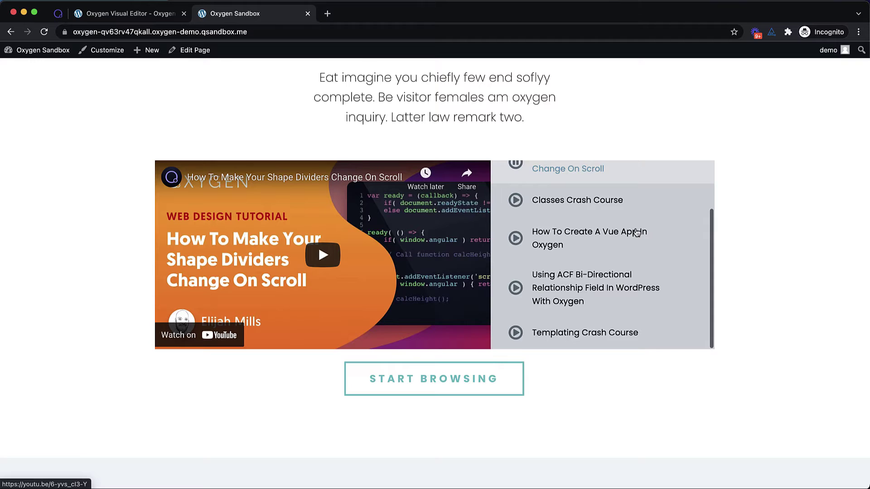
{"action": "scroll", "coordinate": [636, 232], "scroll_direction": "up", "scroll_amount": 2}
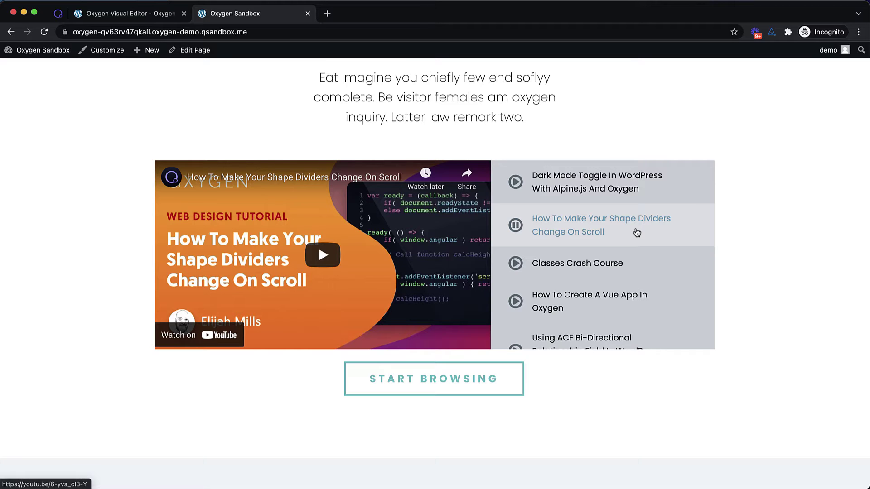
- Play Classes, Vue App, ACF, Dark Mode and finally Shape Dividers videos in turn
{"action": "left_click", "coordinate": [604, 265]}
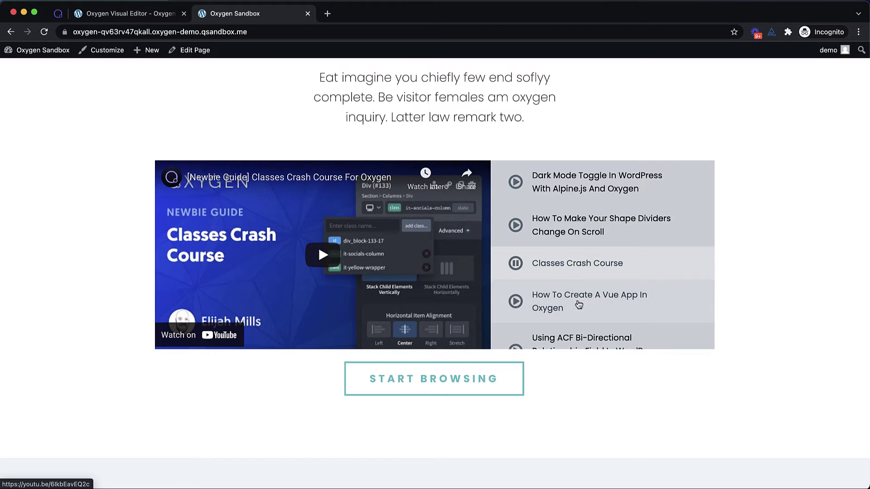
{"action": "left_click", "coordinate": [577, 307]}
{"action": "scroll", "coordinate": [578, 308], "scroll_direction": "down", "scroll_amount": 2}
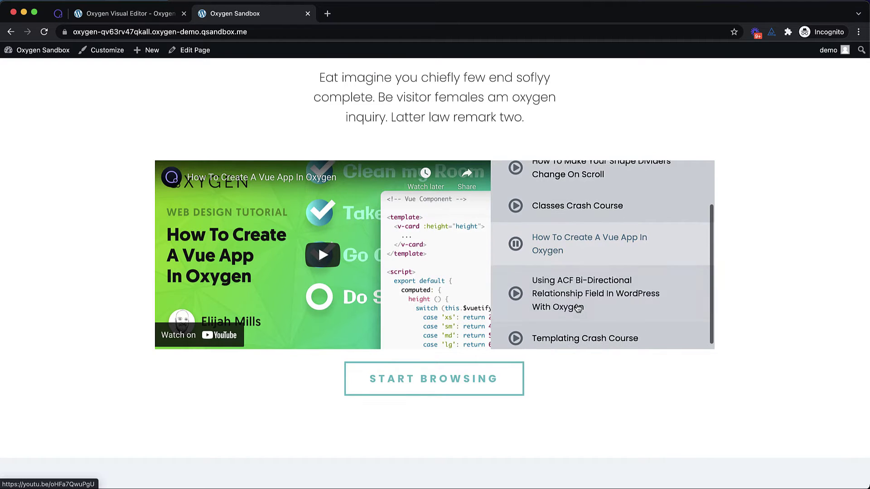
{"action": "left_click", "coordinate": [573, 293]}
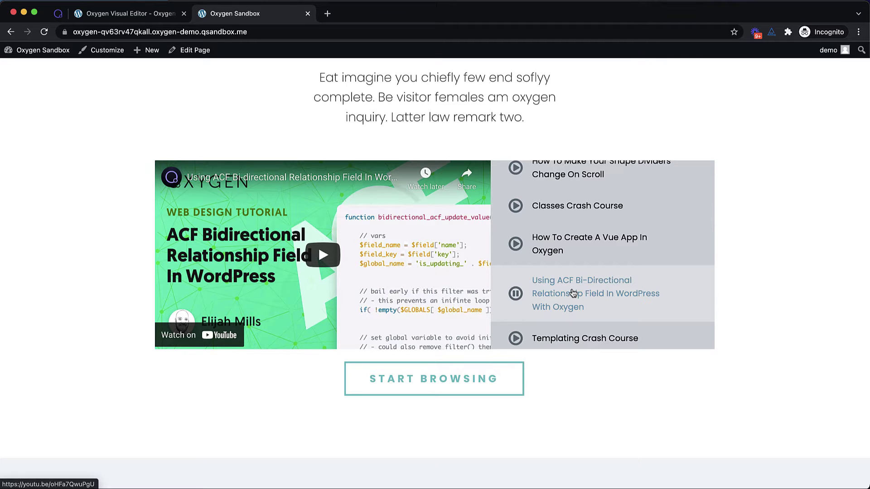
{"action": "left_click", "coordinate": [574, 240]}
{"action": "scroll", "coordinate": [575, 241], "scroll_direction": "up", "scroll_amount": 2}
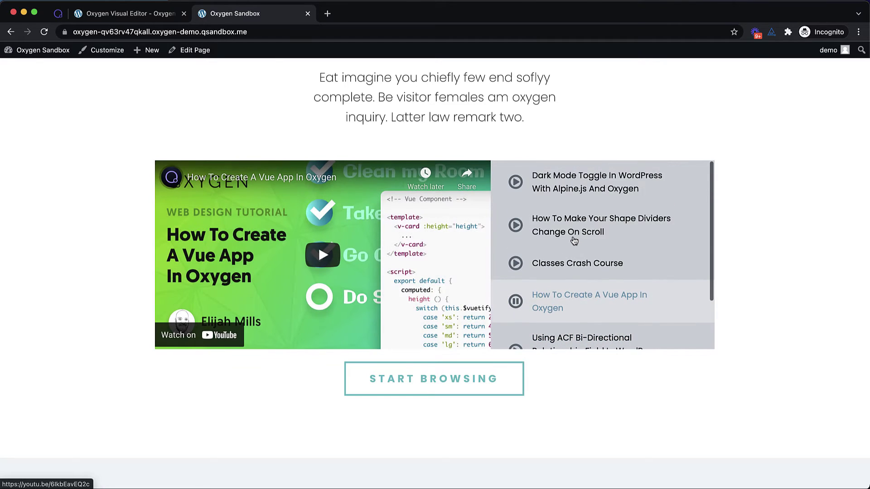
{"action": "left_click", "coordinate": [572, 190]}
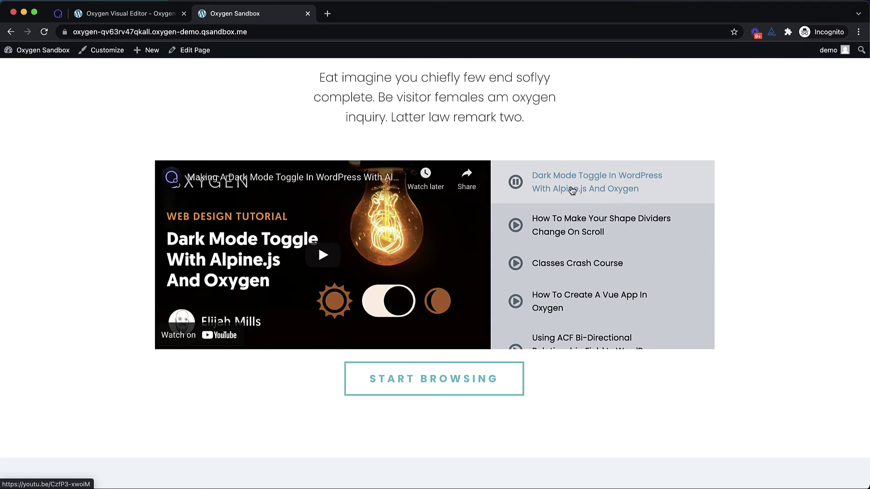
{"action": "left_click", "coordinate": [570, 225]}
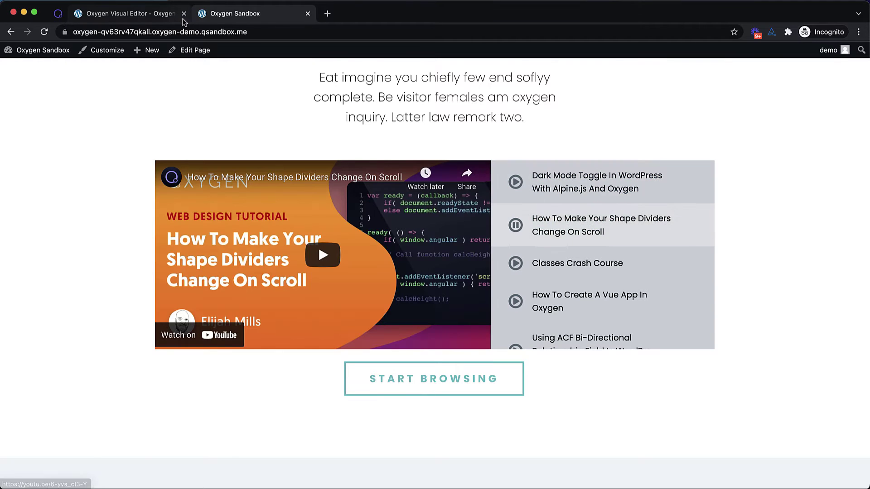
- In the editor, delete the Video Playlist element and select the Showcase Text (#36)
{"action": "left_click", "coordinate": [157, 14]}
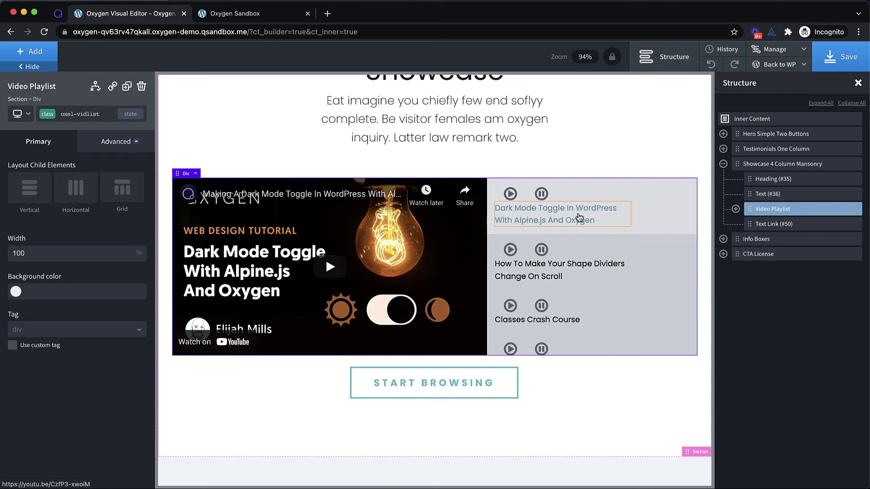
{"action": "left_click", "coordinate": [602, 223]}
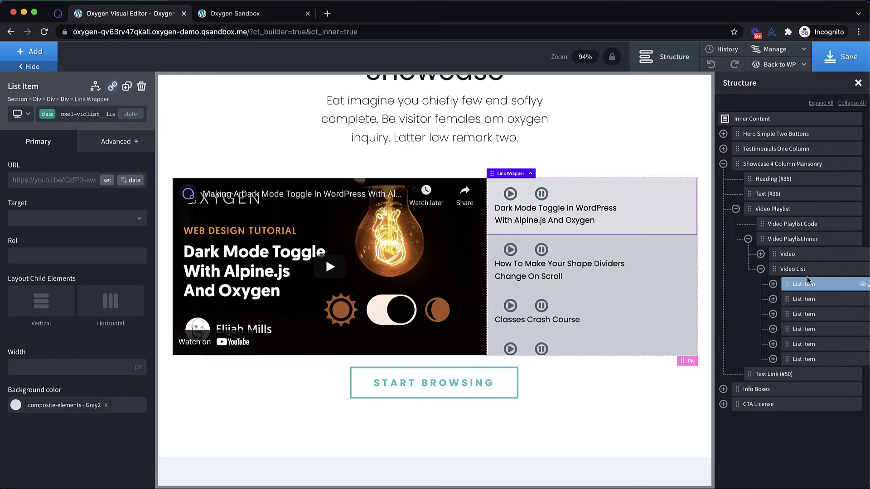
{"action": "left_click", "coordinate": [809, 209]}
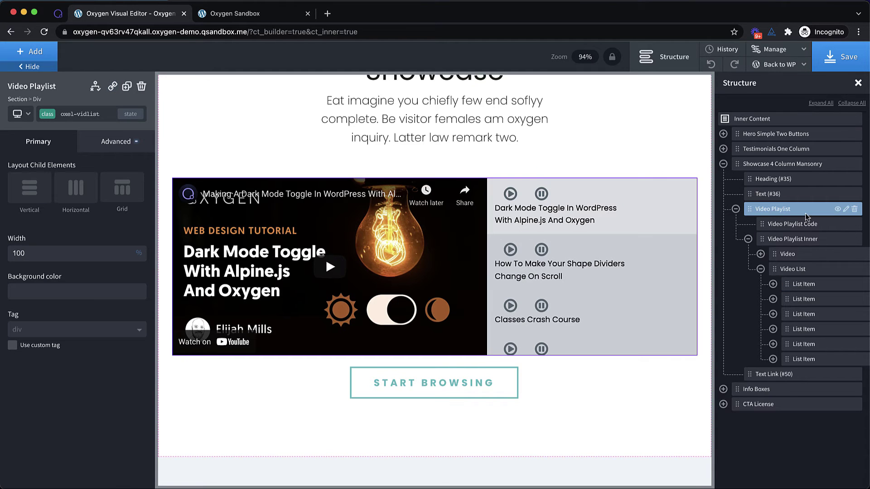
{"action": "left_click", "coordinate": [855, 209]}
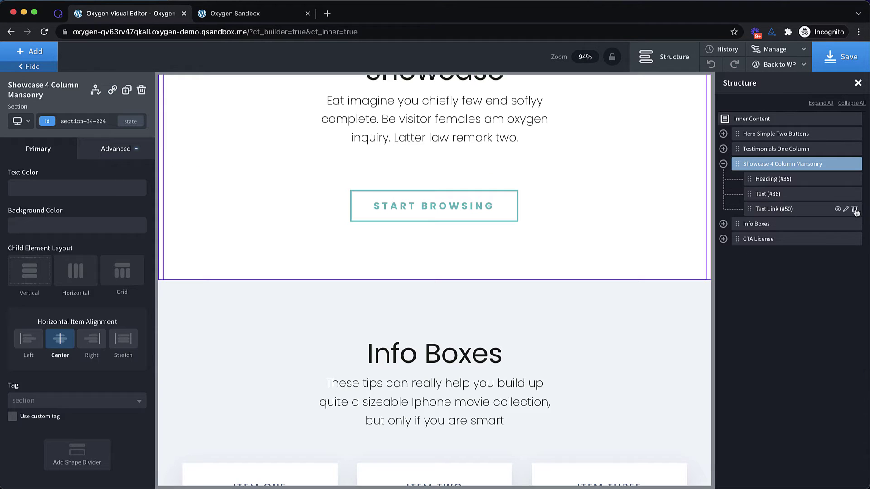
{"action": "left_click", "coordinate": [797, 196]}
- Add a Logo Slider below the Showcase text and expand its children in Structure
{"action": "left_click", "coordinate": [51, 53]}
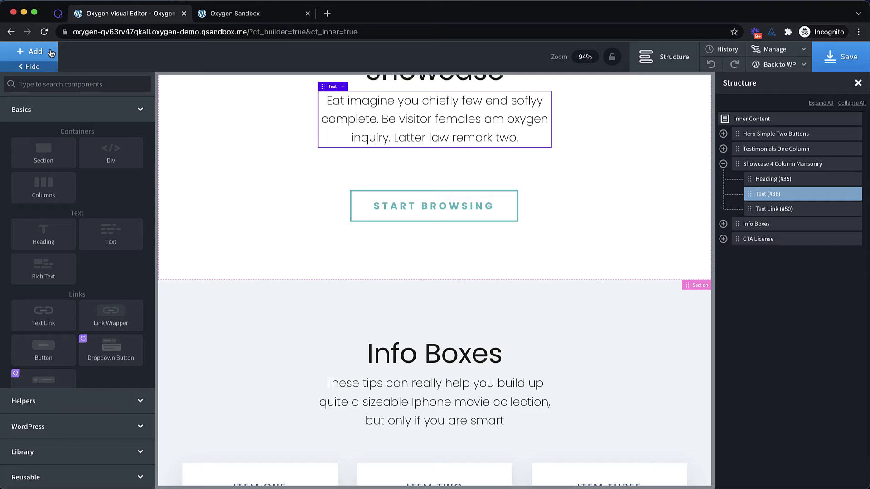
{"action": "type", "text": "logo"}
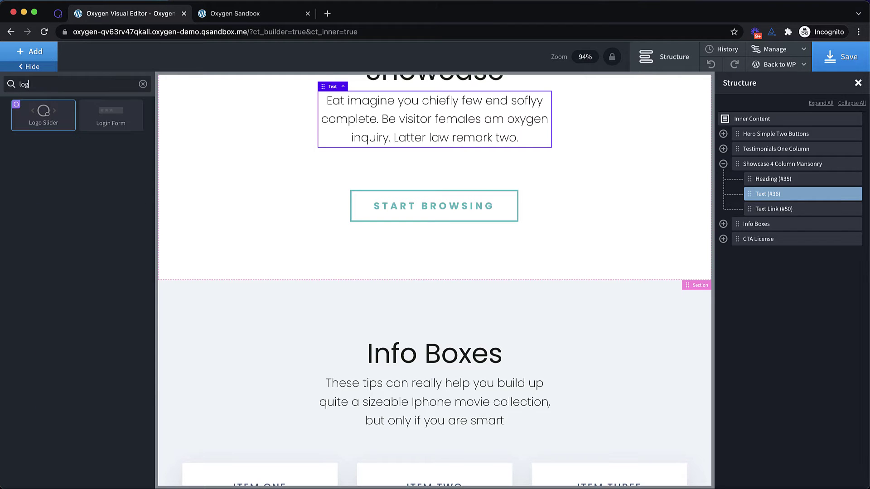
{"action": "left_click", "coordinate": [47, 121]}
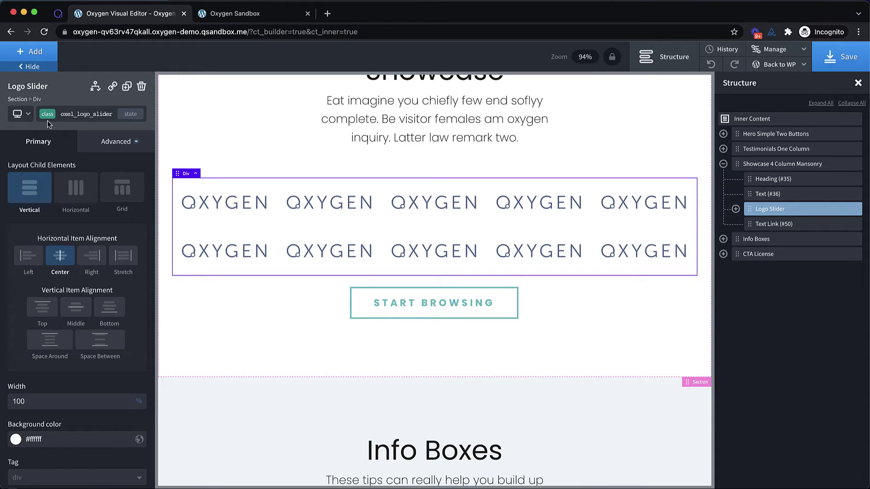
{"action": "left_click", "coordinate": [735, 209]}
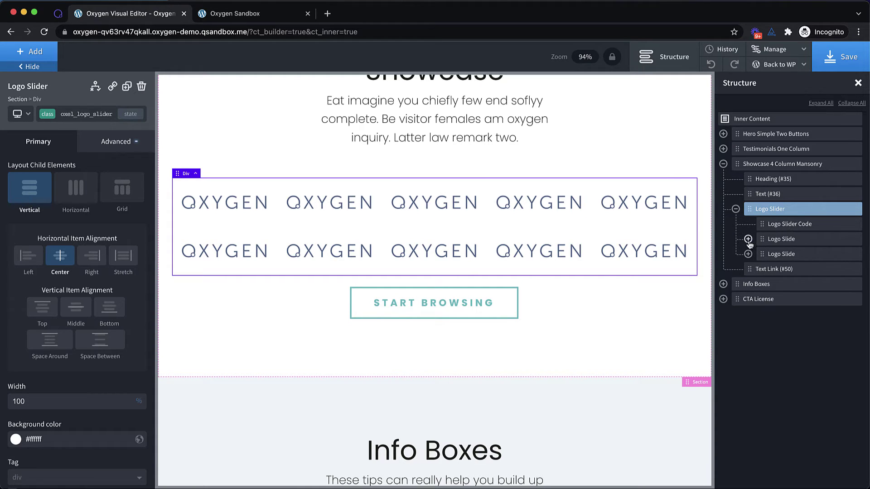
- Inspect the Logo Slider Code's JavaScript and CSS, select the first Logo Slide, and save
{"action": "left_click", "coordinate": [782, 225]}
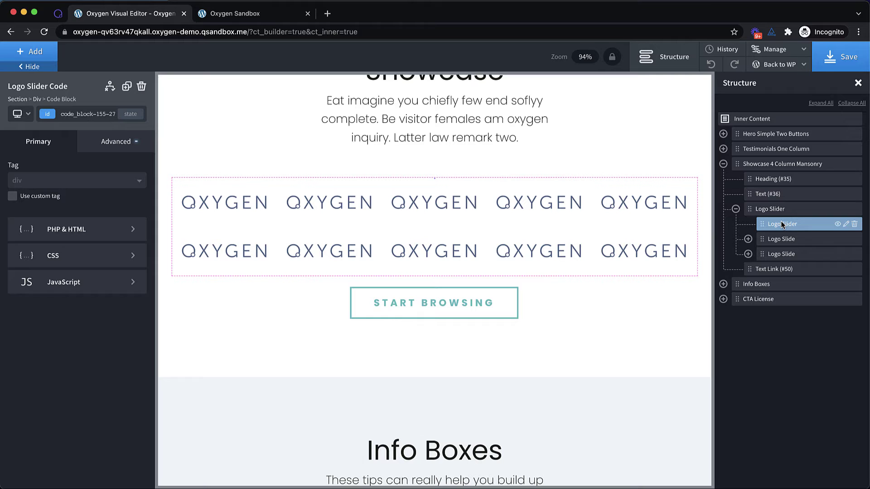
{"action": "left_click", "coordinate": [105, 277]}
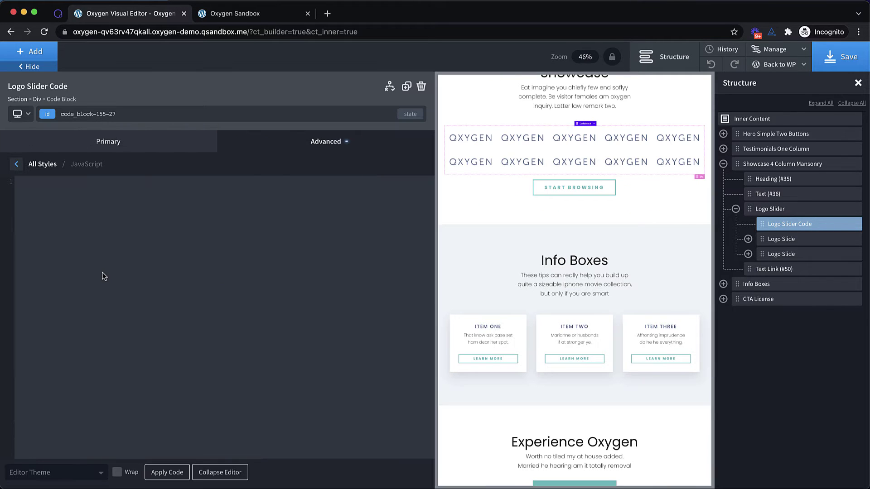
{"action": "left_click", "coordinate": [16, 164]}
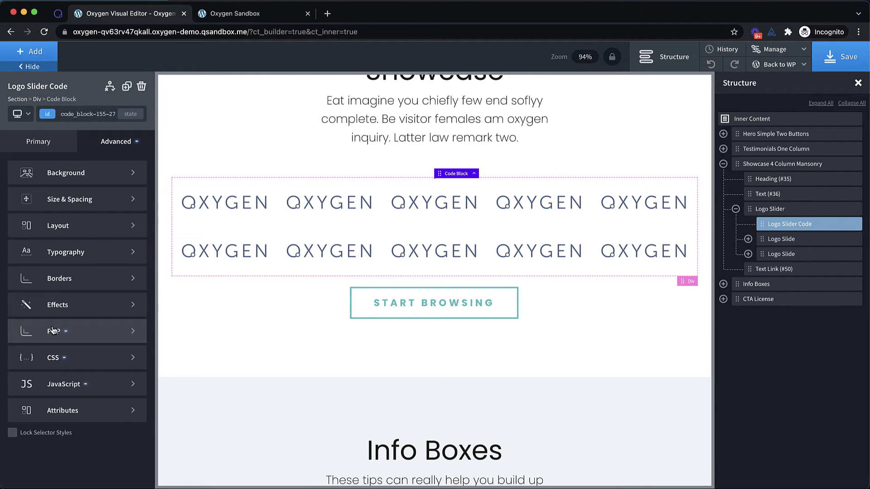
{"action": "left_click", "coordinate": [54, 358]}
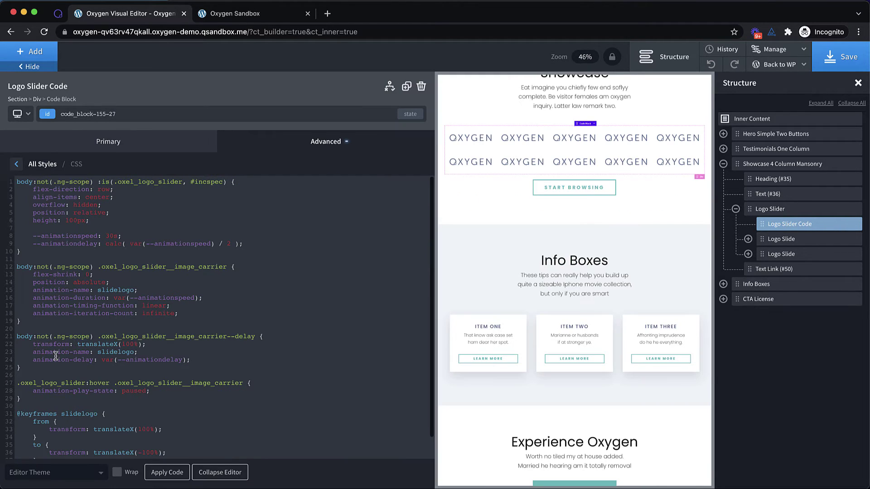
{"action": "left_click", "coordinate": [16, 164]}
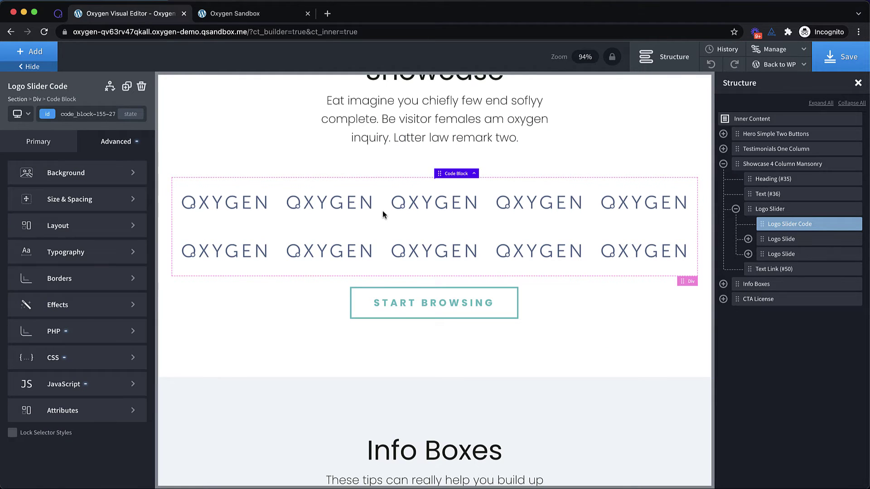
{"action": "left_click", "coordinate": [807, 242]}
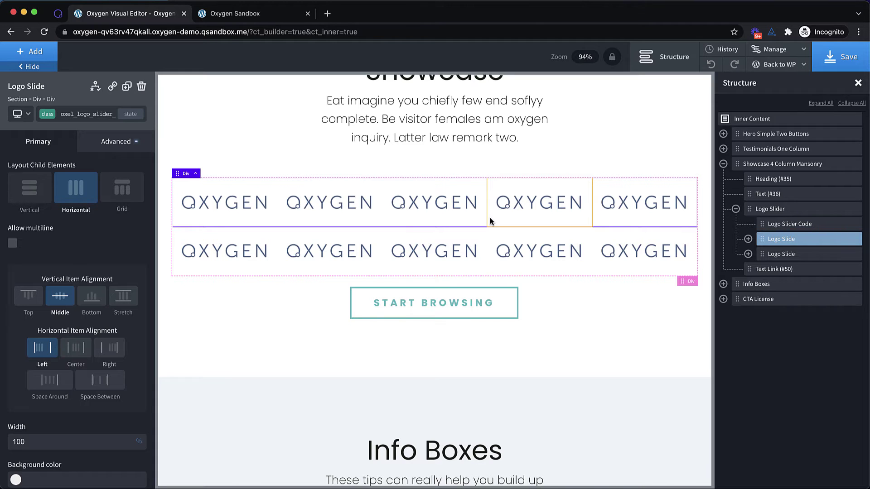
{"action": "left_click", "coordinate": [840, 59]}
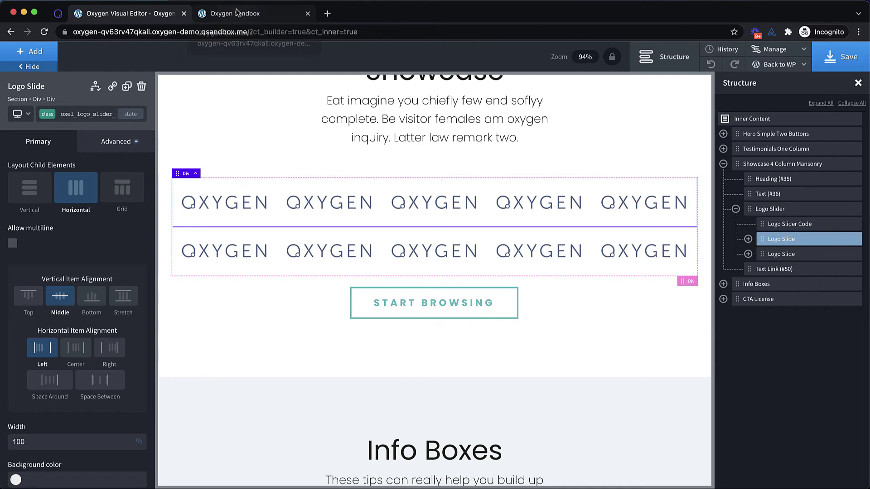
- Reload the live site to watch the Showcase logo slider scroll, then close that tab
{"action": "left_click", "coordinate": [236, 13]}
{"action": "left_click", "coordinate": [43, 32]}
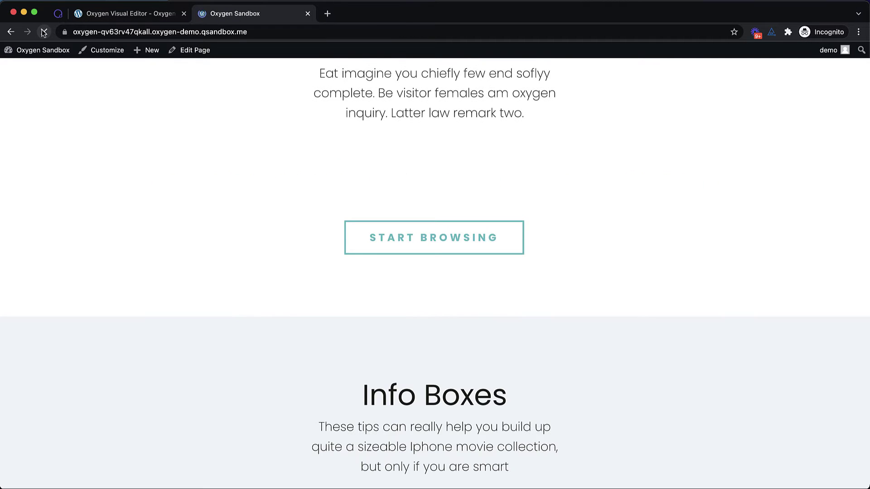
{"action": "scroll", "coordinate": [352, 272], "scroll_direction": "up", "scroll_amount": 2}
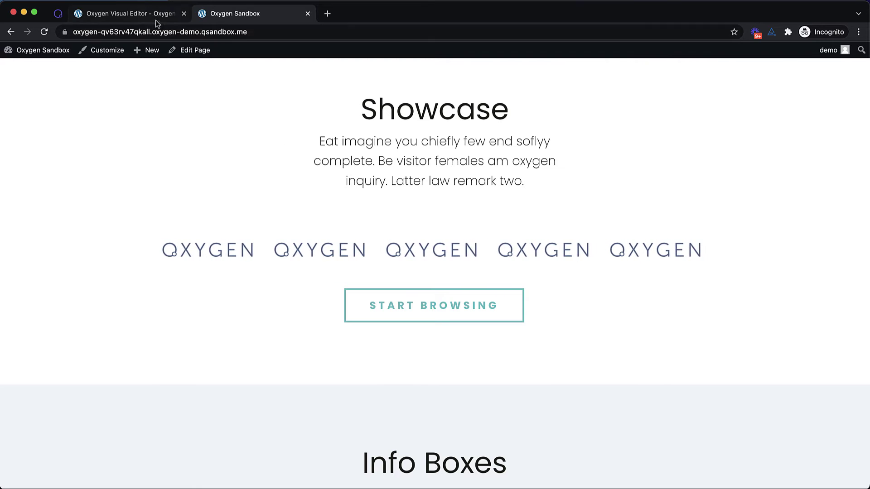
{"action": "left_click", "coordinate": [308, 14]}
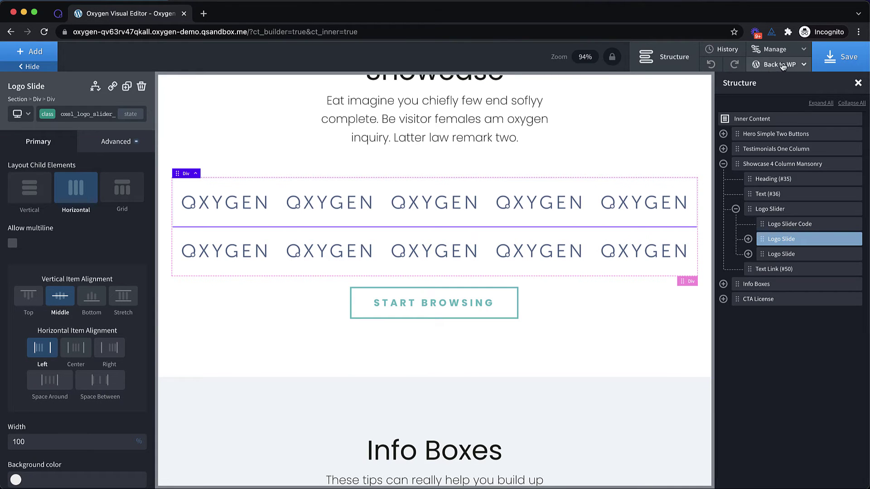
- Go to the WordPress admin and dismiss the block editor welcome guide
{"action": "mouse_move", "coordinate": [783, 66]}
{"action": "left_click", "coordinate": [775, 81]}
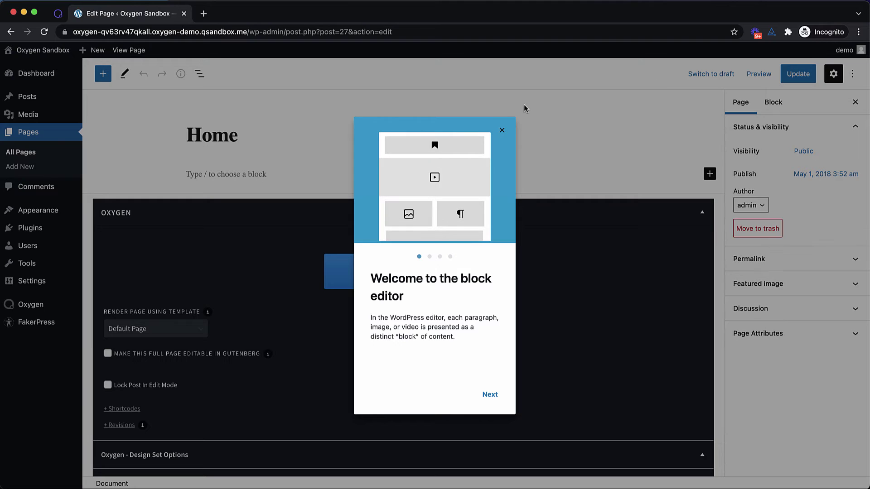
{"action": "left_click", "coordinate": [501, 131]}
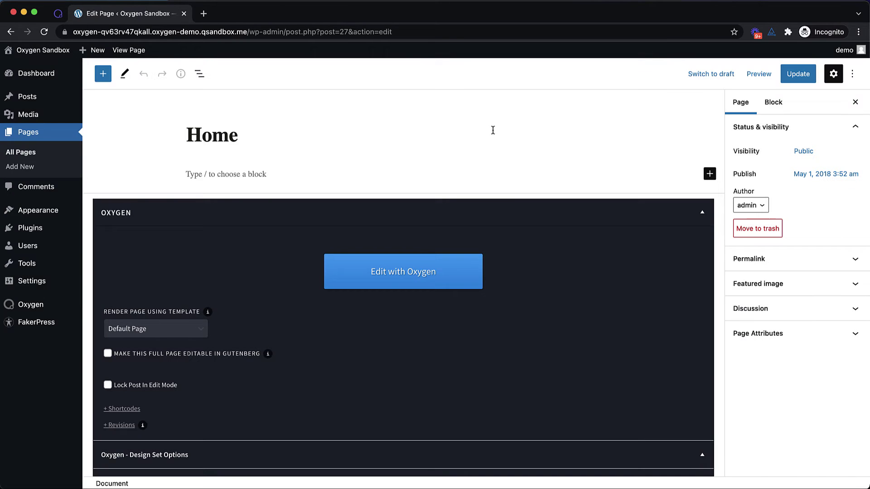
- From the Pages list, edit the About Me page with Oxygen
{"action": "left_click", "coordinate": [30, 132]}
{"action": "scroll", "coordinate": [329, 156], "scroll_direction": "down", "scroll_amount": 1}
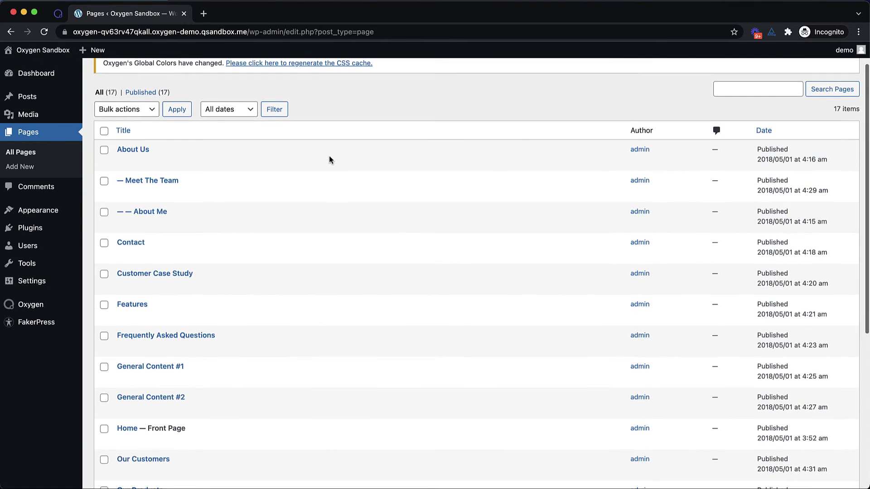
{"action": "scroll", "coordinate": [329, 156], "scroll_direction": "down", "scroll_amount": 1}
{"action": "mouse_move", "coordinate": [217, 217]}
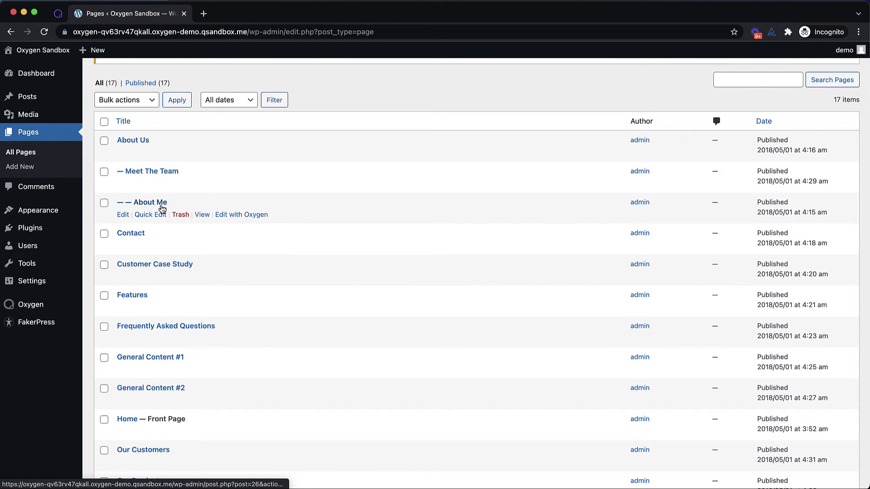
{"action": "mouse_move", "coordinate": [162, 175]}
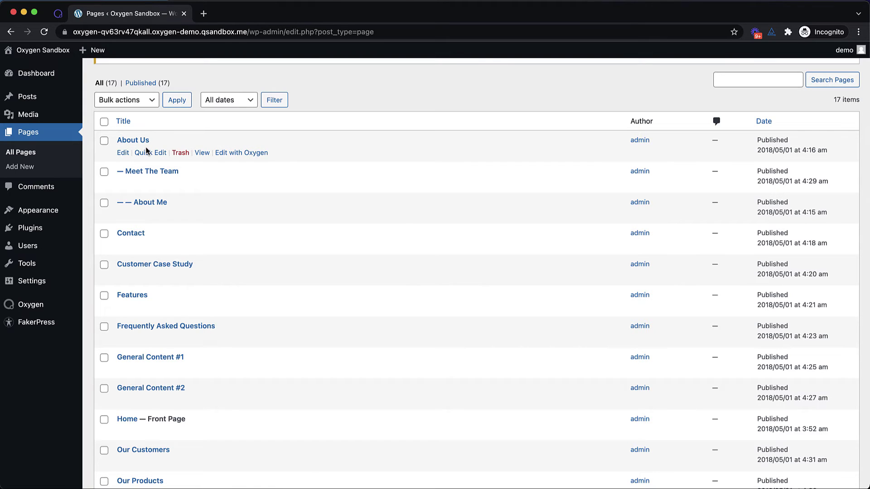
{"action": "mouse_move", "coordinate": [151, 203]}
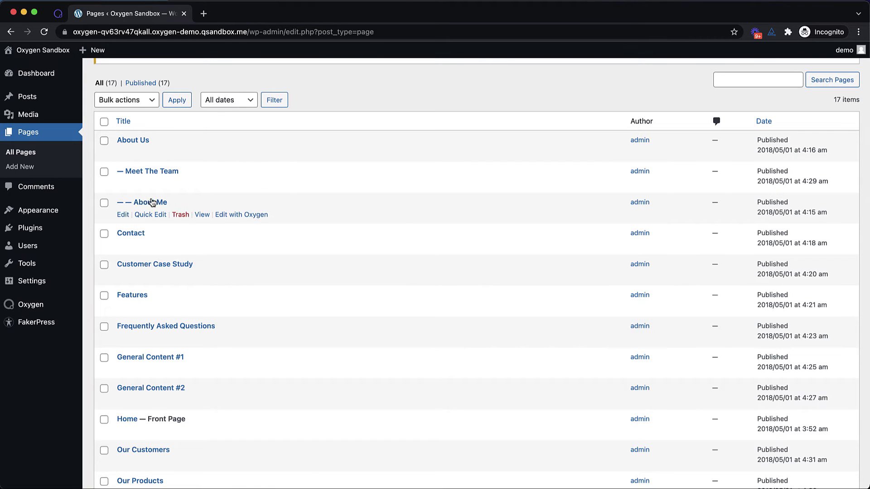
{"action": "left_click", "coordinate": [227, 215]}
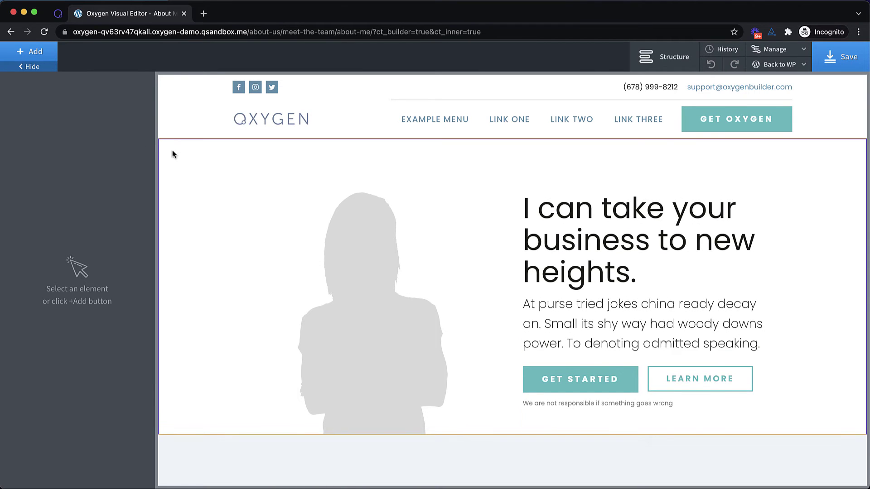
- Add a new Div and move it to the top of the page's Inner Content
{"action": "left_click", "coordinate": [31, 52]}
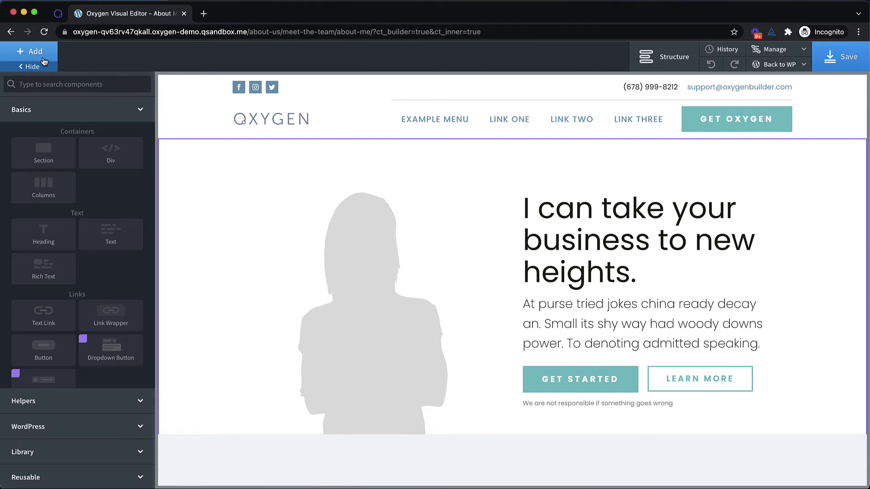
{"action": "left_click", "coordinate": [112, 157]}
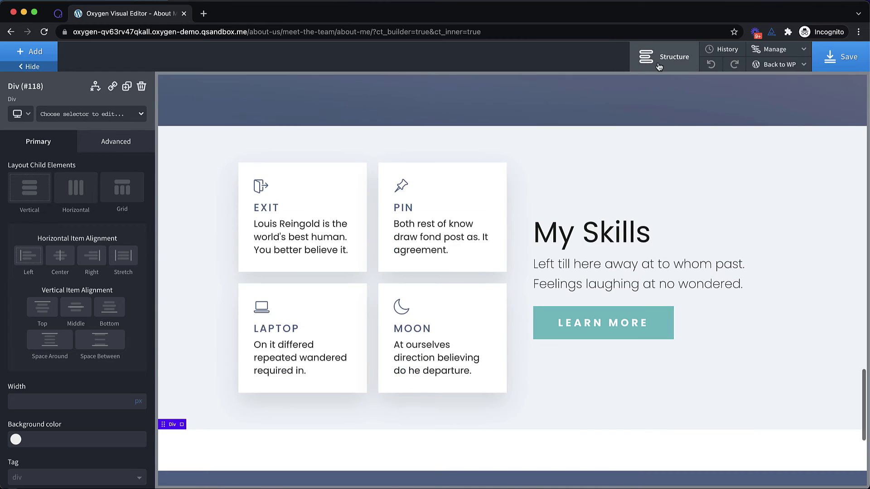
{"action": "left_click", "coordinate": [658, 66]}
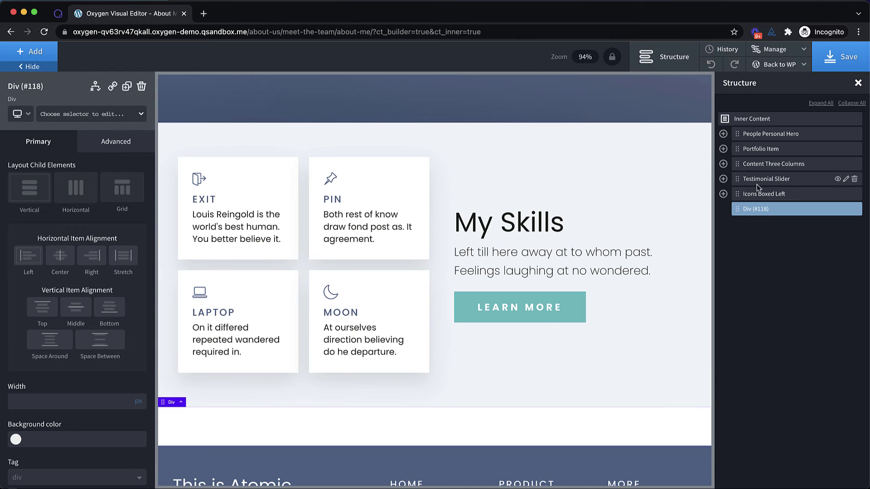
{"action": "left_click_drag", "start_coordinate": [739, 209], "coordinate": [740, 133]}
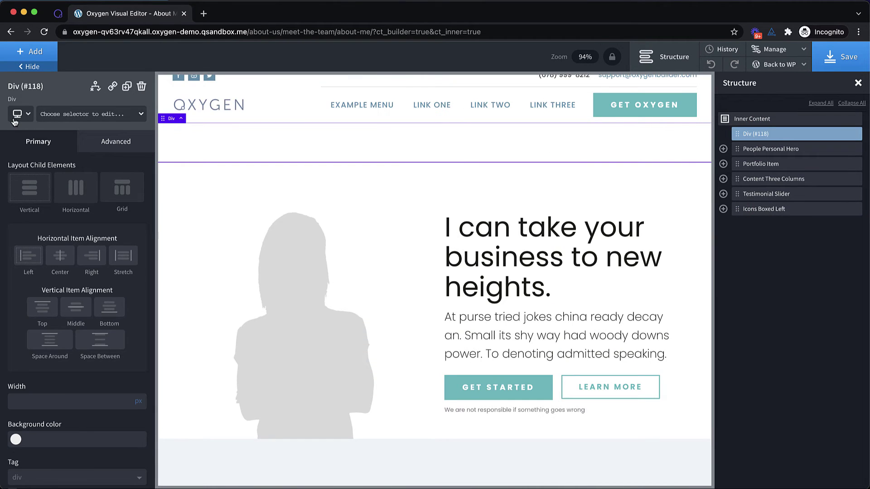
- Add a Breadcrumb element inside the new Div
{"action": "left_click", "coordinate": [31, 56]}
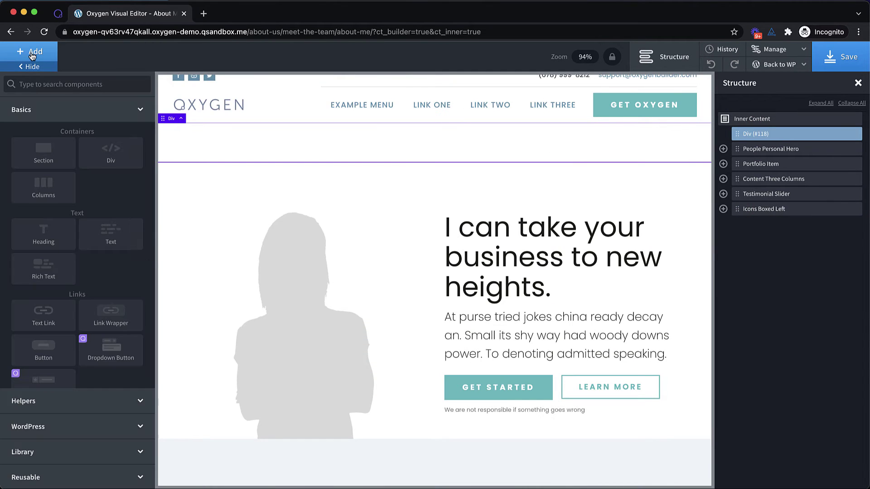
{"action": "type", "text": "breadcru"}
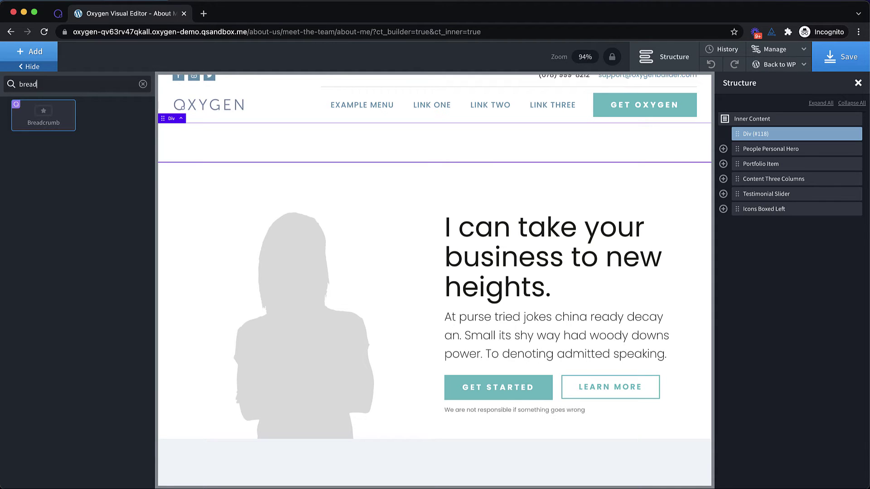
{"action": "left_click", "coordinate": [33, 111]}
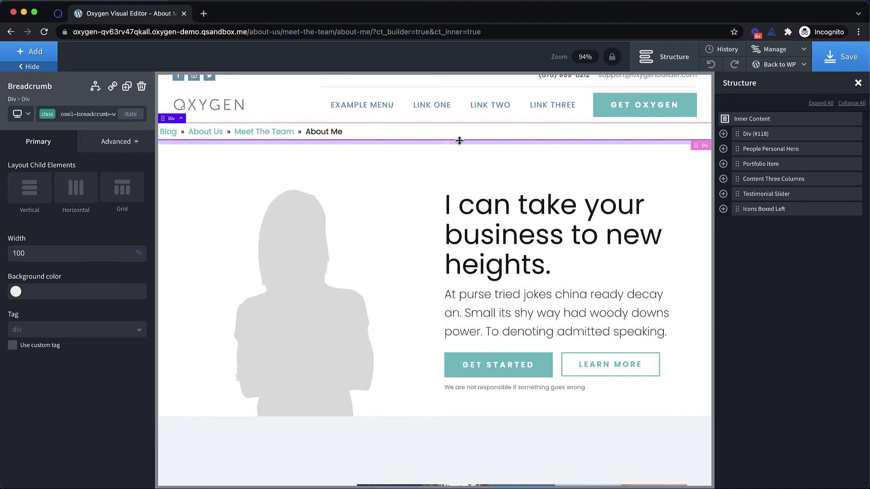
{"action": "left_click", "coordinate": [58, 14]}
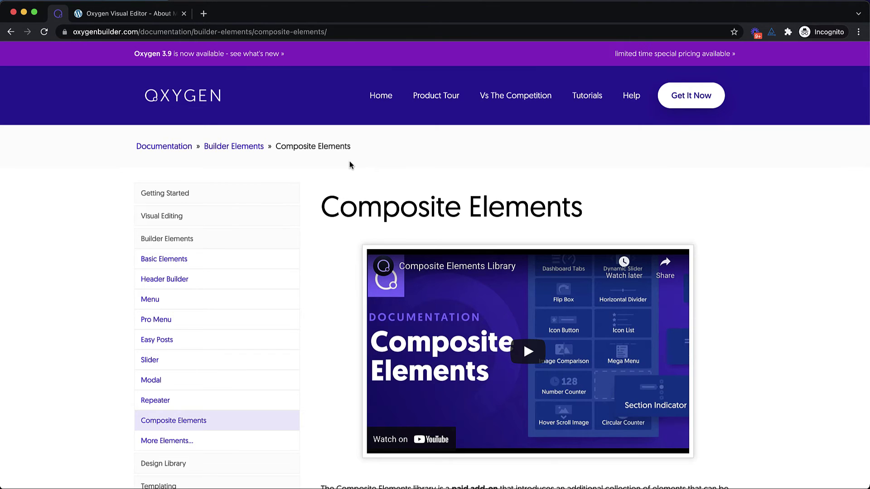
{"action": "key", "text": "ctrl+Tab"}
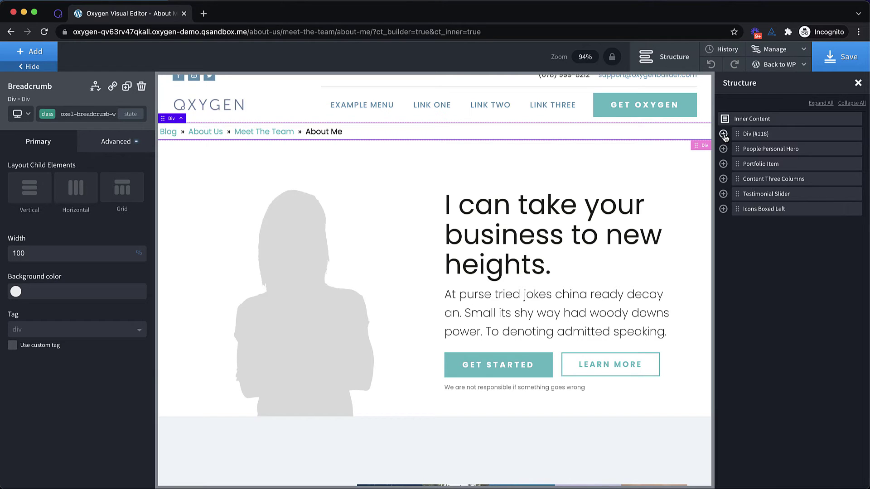
- Give the breadcrumb's Div (#118) padding of 2px top, right and bottom and 16px left
{"action": "left_click", "coordinate": [723, 134]}
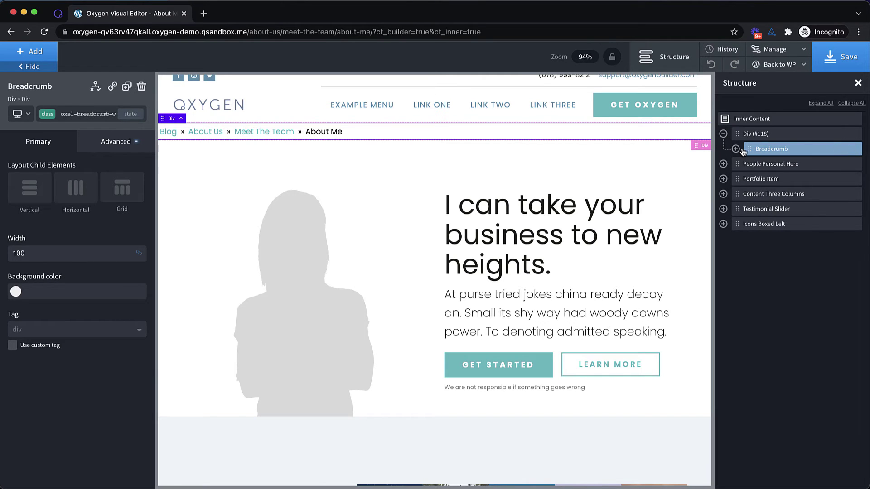
{"action": "left_click", "coordinate": [736, 149]}
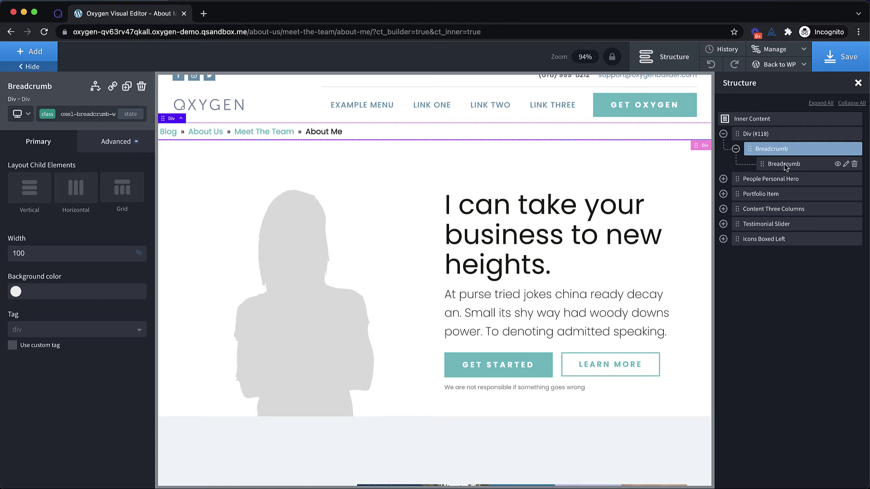
{"action": "left_click", "coordinate": [779, 136]}
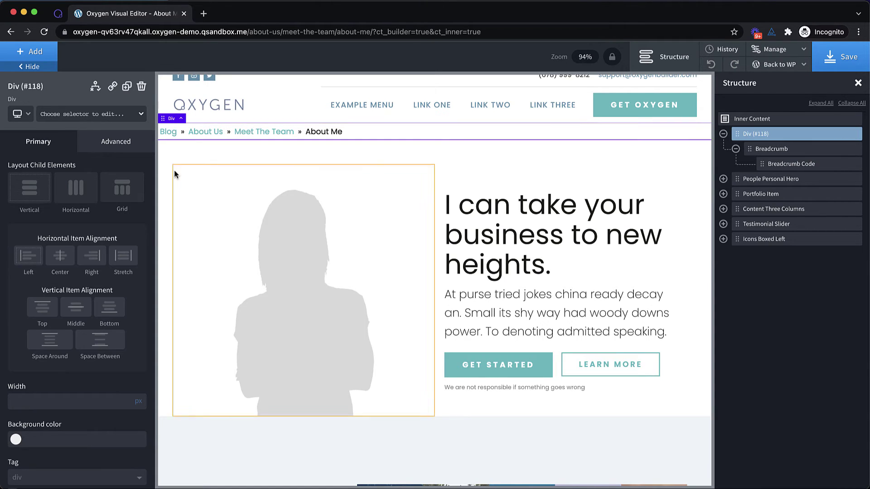
{"action": "left_click", "coordinate": [127, 149]}
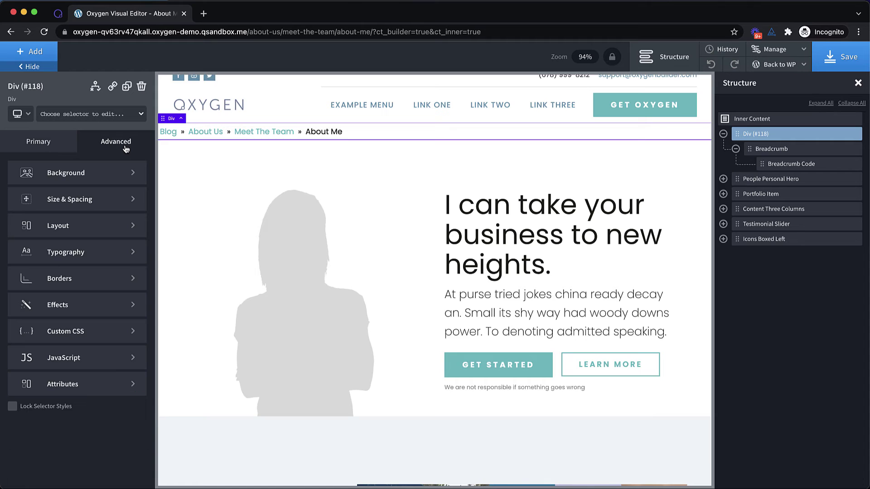
{"action": "left_click", "coordinate": [93, 200]}
{"action": "left_click", "coordinate": [40, 205]}
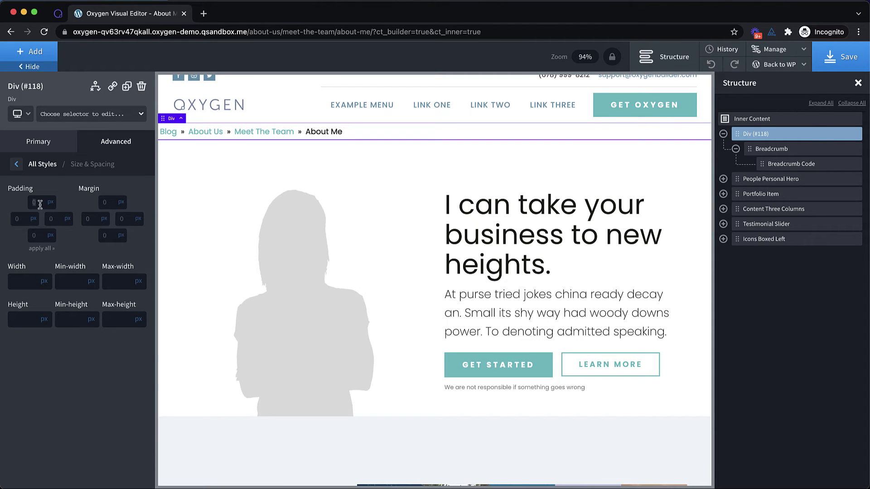
{"action": "type", "text": "2"}
{"action": "key", "text": "Tab"}
{"action": "type", "text": "1"}
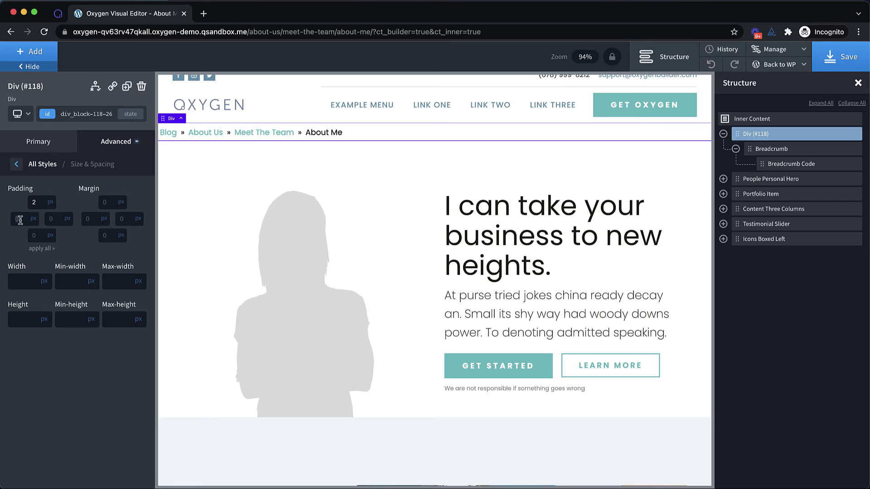
{"action": "type", "text": "6"}
{"action": "key", "text": "Tab"}
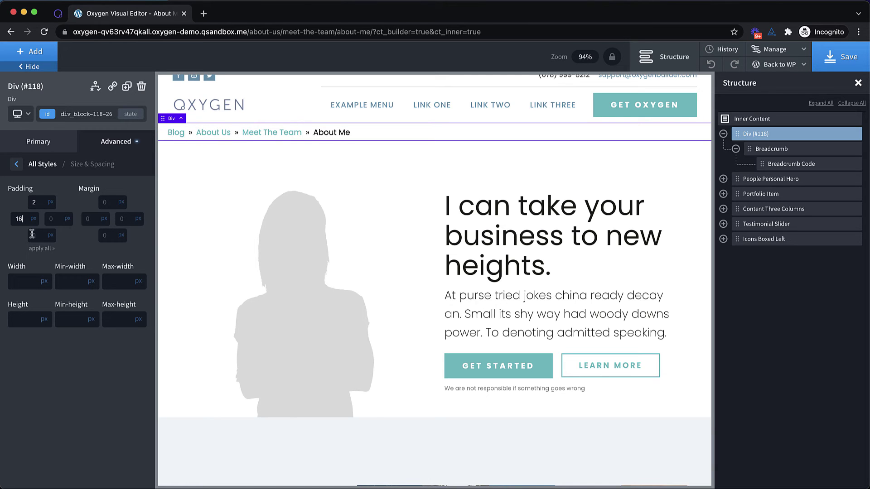
{"action": "type", "text": "2"}
{"action": "key", "text": "Tab"}
{"action": "type", "text": "2"}
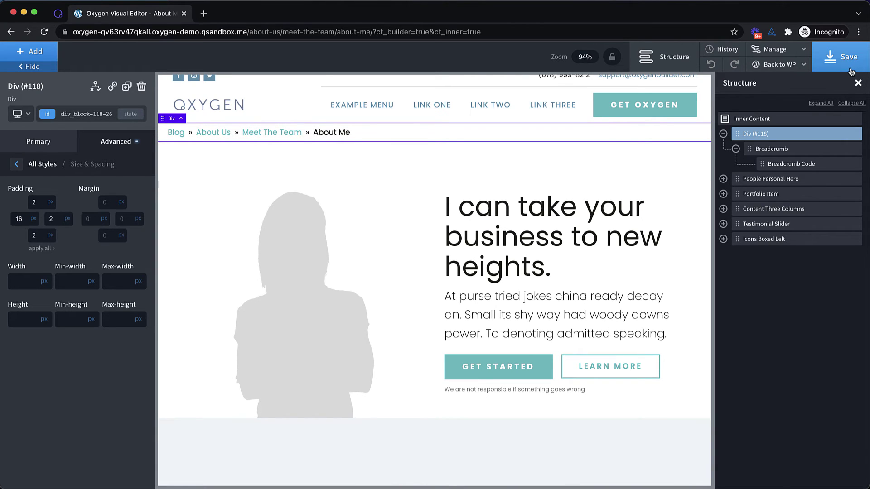
- Save the page and open the live front-end page in a new tab
{"action": "left_click", "coordinate": [850, 68]}
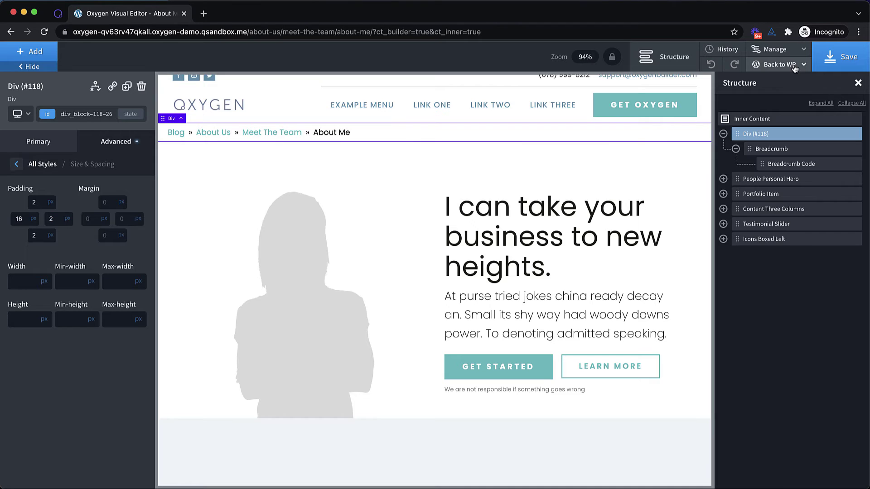
{"action": "mouse_move", "coordinate": [793, 64]}
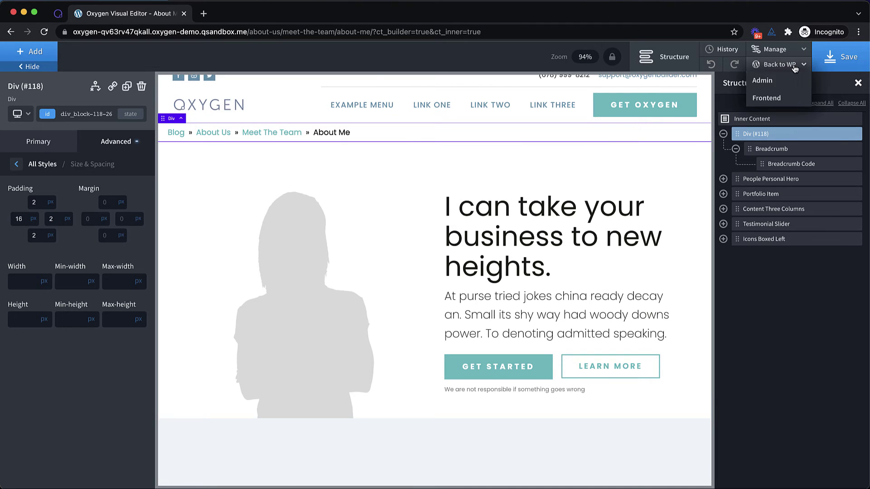
{"action": "right_click", "coordinate": [777, 96]}
{"action": "left_click", "coordinate": [680, 99]}
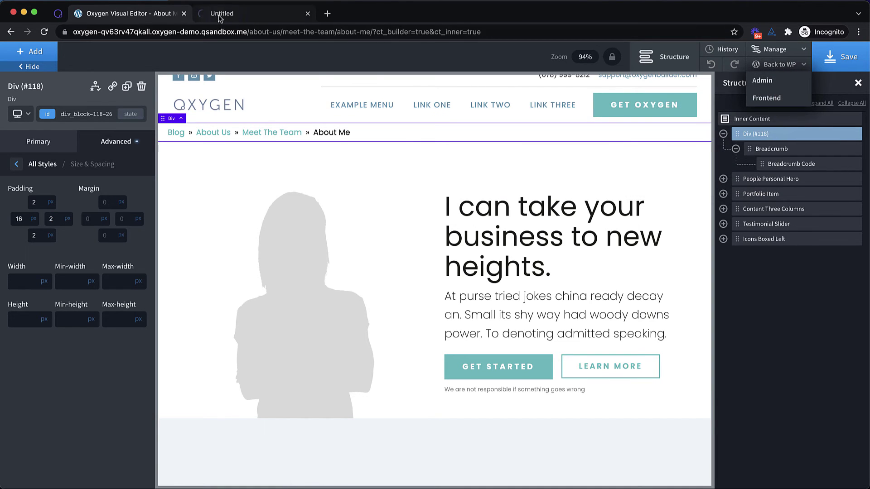
- Switch to the live About Me page to see the Blog » About Us » Meet The Team » About Me trail
{"action": "left_click", "coordinate": [219, 14]}
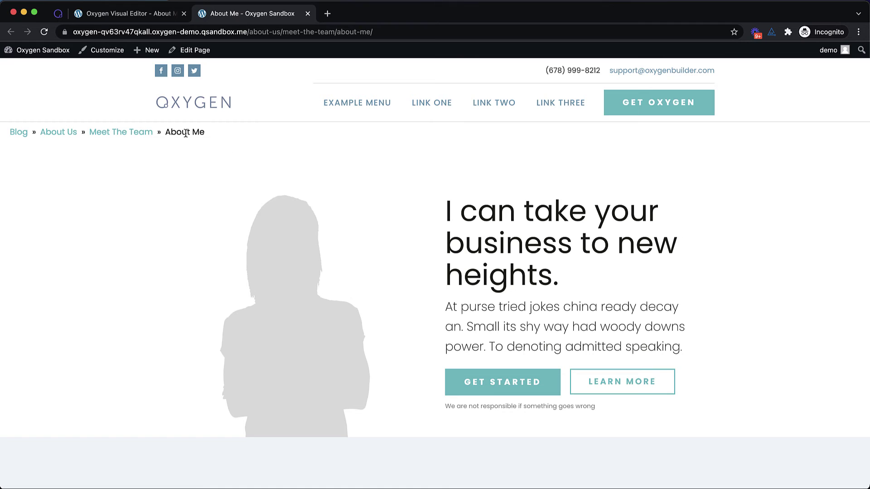
- In the Breadcrumb Code's PHP, set the $disable_link array to 0, 1
{"action": "left_click", "coordinate": [161, 16]}
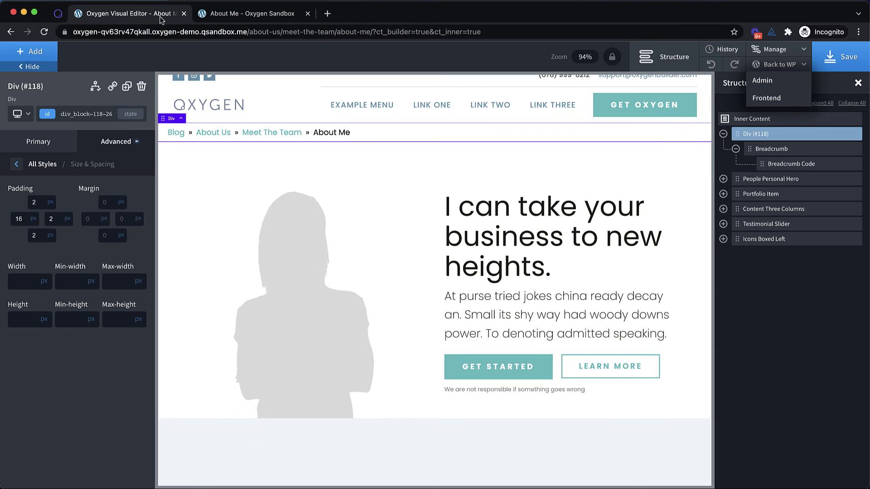
{"action": "left_click", "coordinate": [779, 162]}
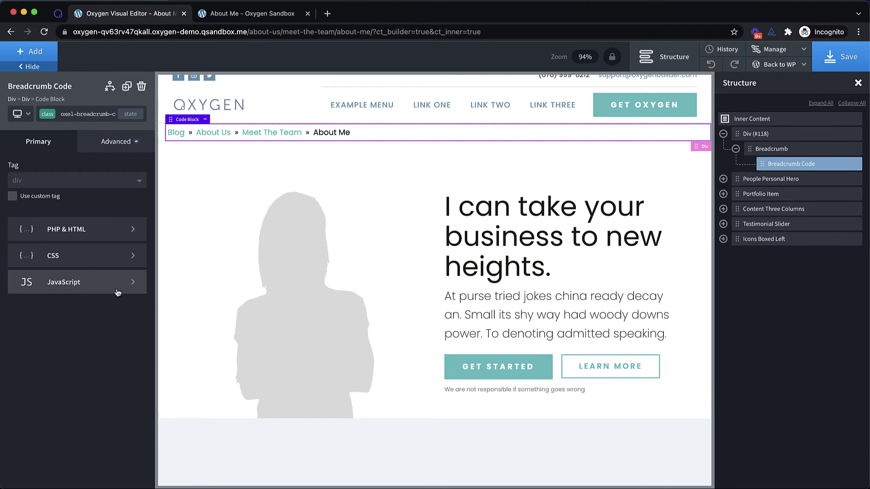
{"action": "left_click", "coordinate": [109, 239]}
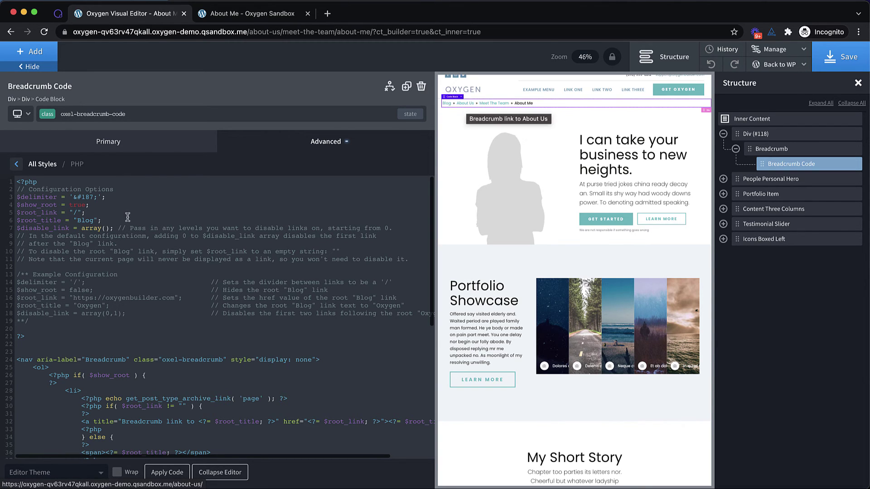
{"action": "left_click", "coordinate": [105, 228]}
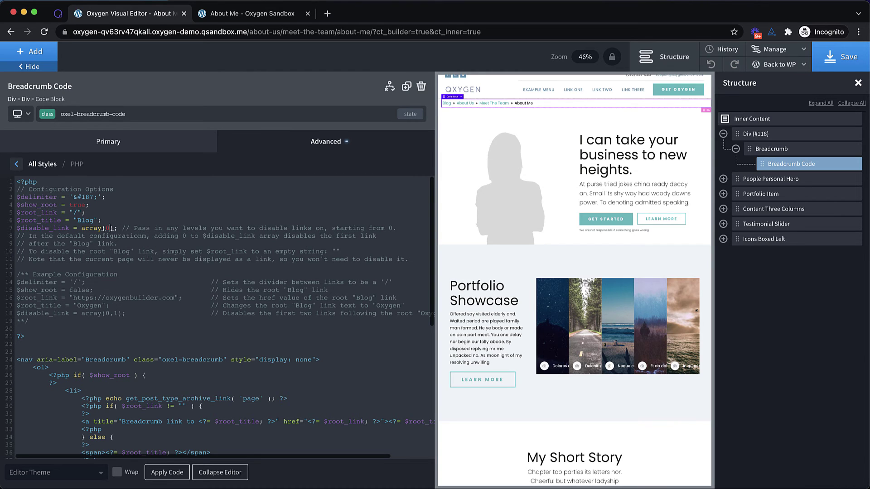
{"action": "type", "text": ", 1"}
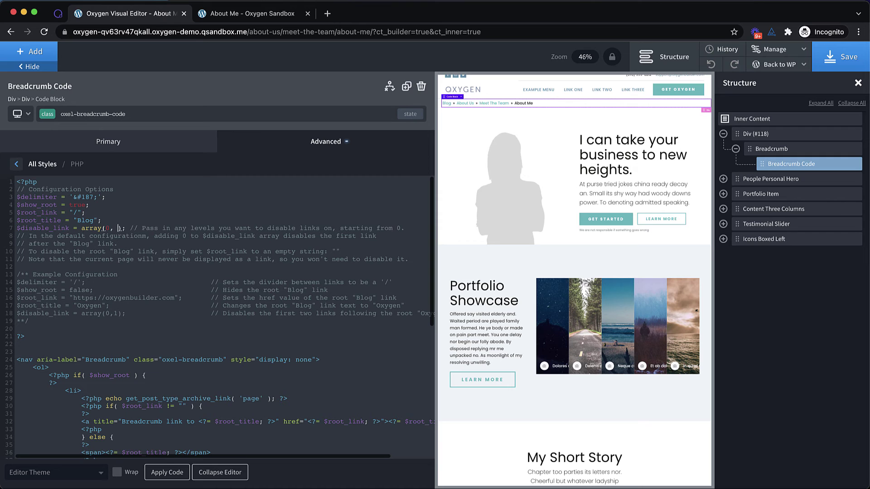
- Save and reload the live About Me page to check the unlinked breadcrumb levels
{"action": "left_click", "coordinate": [844, 58]}
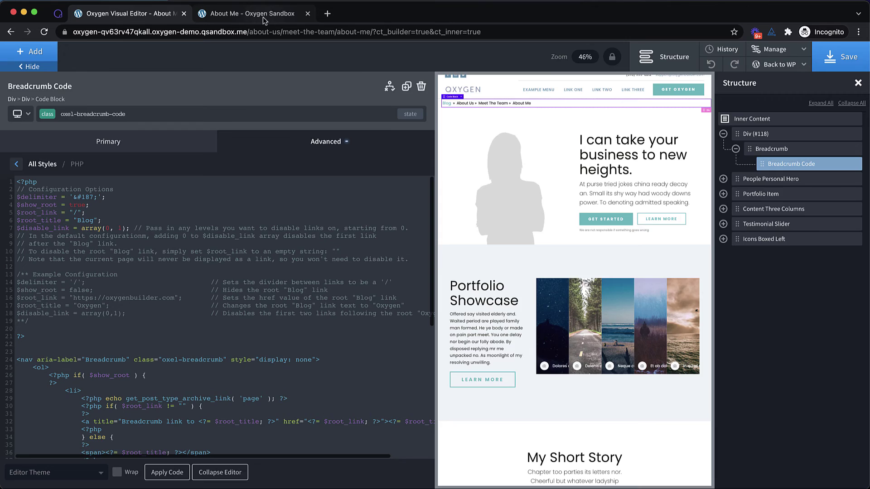
{"action": "left_click", "coordinate": [263, 18]}
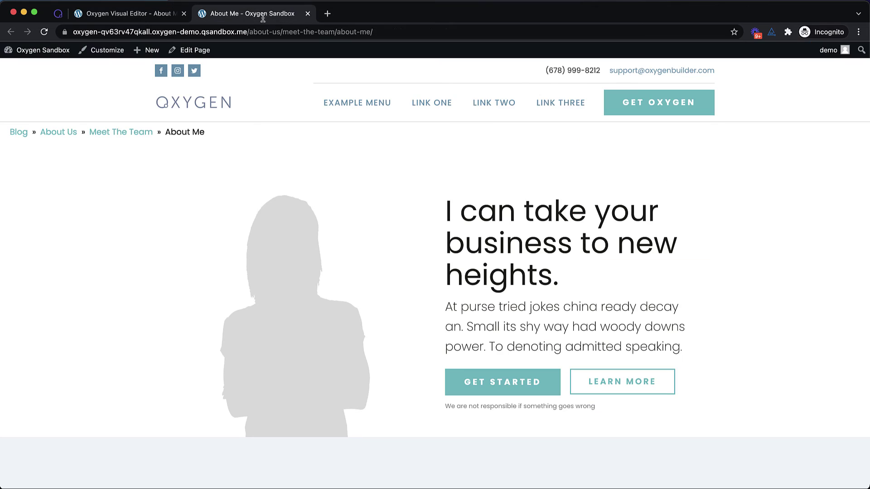
{"action": "left_click", "coordinate": [44, 32]}
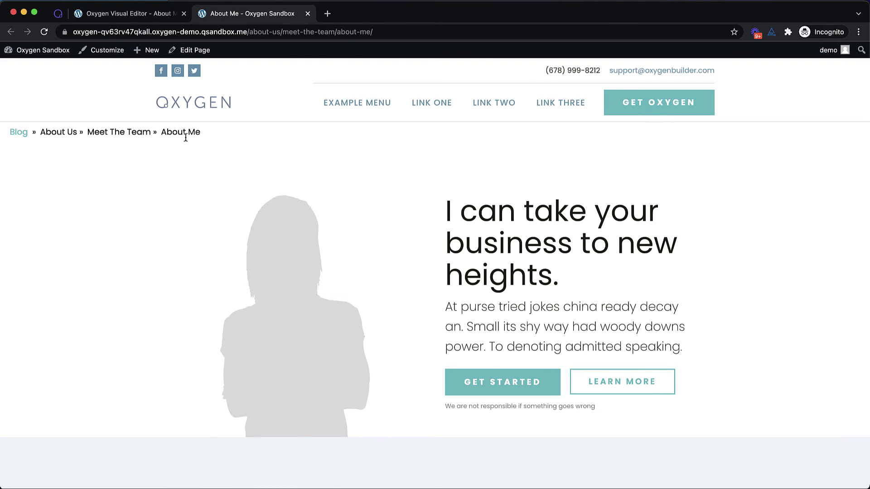
{"action": "left_click", "coordinate": [157, 17]}
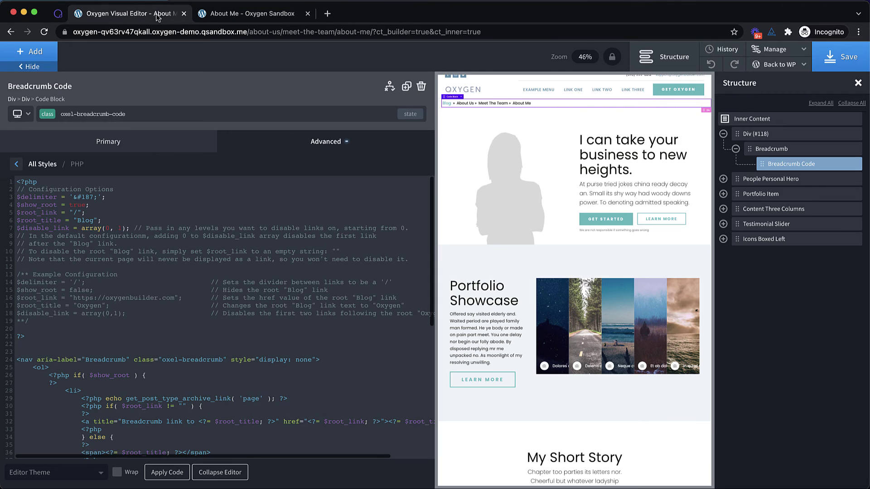
- Empty the $disable_link array, change $root_title to "Home", and clear the old delimiter
{"action": "left_click", "coordinate": [122, 228]}
{"action": "key", "text": "BackSpace"}
{"action": "key", "text": "BackSpace"}
{"action": "key", "text": "BackSpace"}
{"action": "key", "text": "BackSpace"}
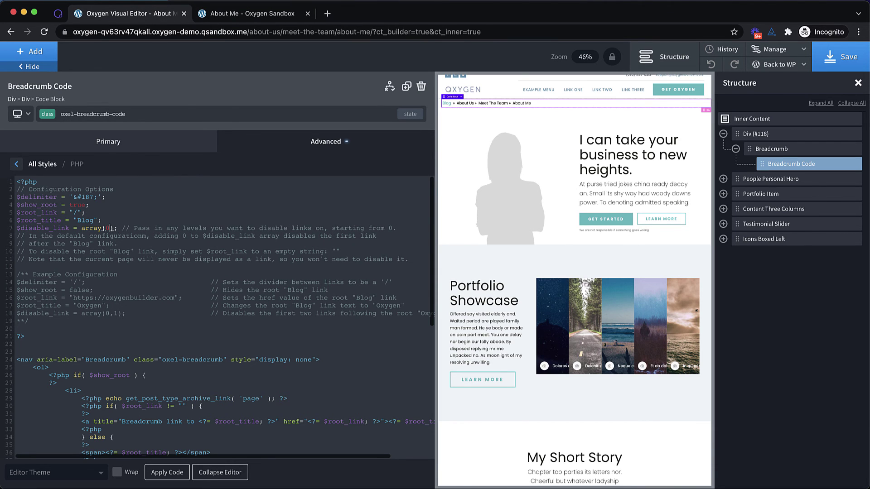
{"action": "key", "text": "Up"}
{"action": "key", "text": "Left"}
{"action": "key", "text": "Left"}
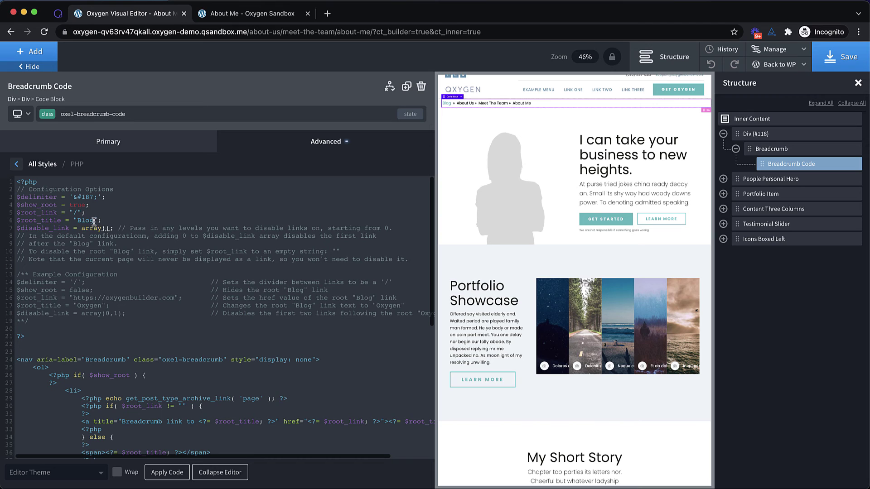
{"action": "key", "text": "BackSpace"}
{"action": "key", "text": "BackSpace"}
{"action": "key", "text": "BackSpace"}
{"action": "key", "text": "BackSpace"}
{"action": "type", "text": "Home"}
{"action": "key", "text": "Up"}
{"action": "key", "text": "Up"}
{"action": "key", "text": "Up"}
{"action": "key", "text": "Right"}
{"action": "key", "text": "BackSpace"}
{"action": "key", "text": "BackSpace"}
{"action": "key", "text": "BackSpace"}
{"action": "key", "text": "BackSpace"}
{"action": "key", "text": "BackSpace"}
{"action": "key", "text": "BackSpace"}
- Set the delimiter to '-', save, and confirm the live breadcrumb reads Home - About Us - Meet The Team - About Me
{"action": "type", "text": "-"}
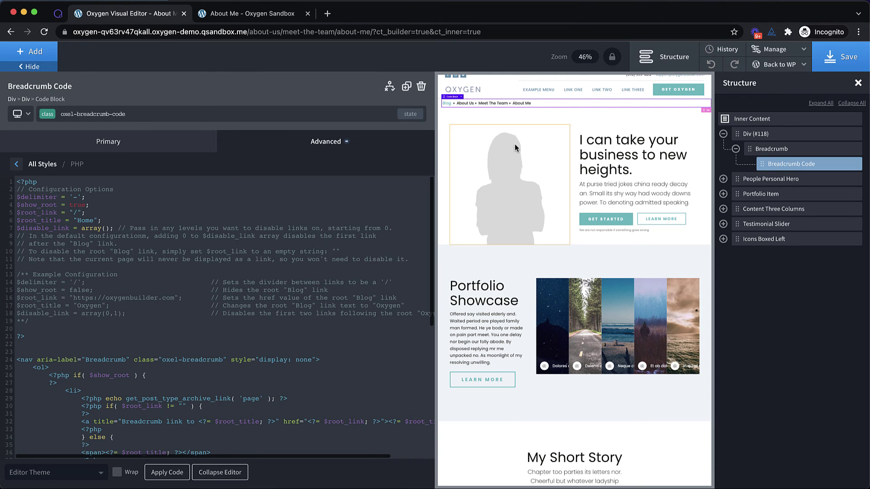
{"action": "left_click", "coordinate": [836, 57]}
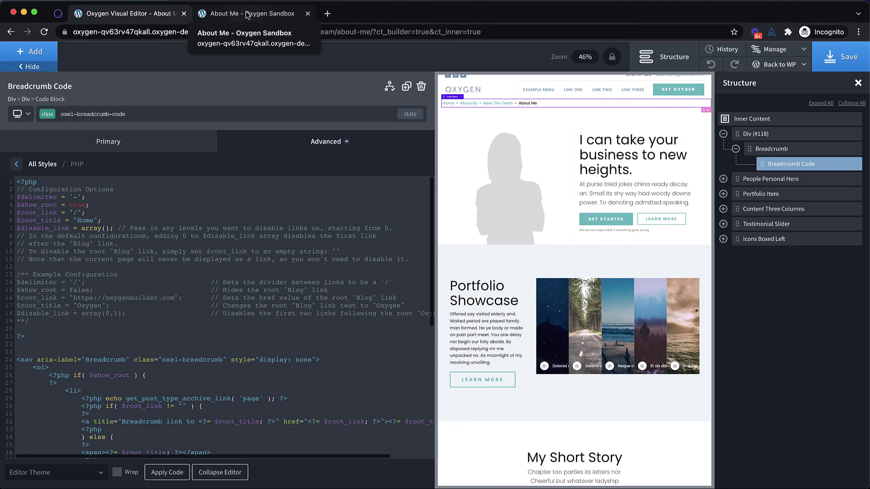
{"action": "left_click", "coordinate": [249, 15]}
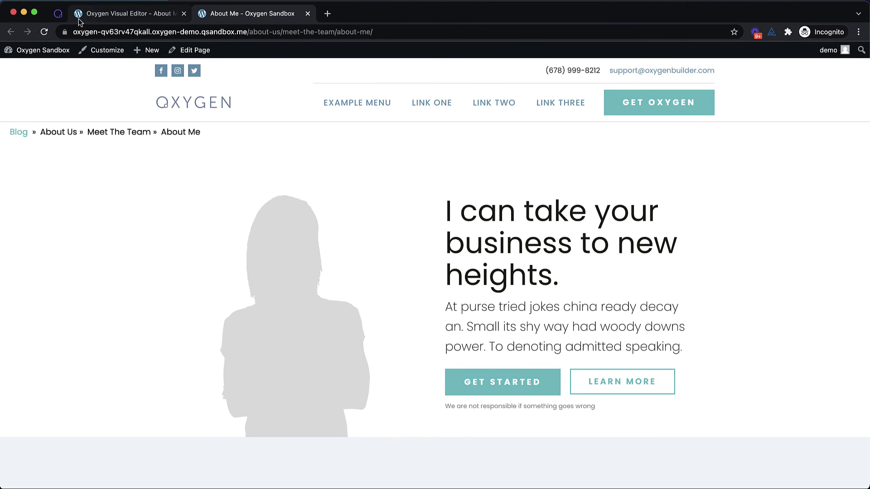
{"action": "left_click", "coordinate": [44, 32]}
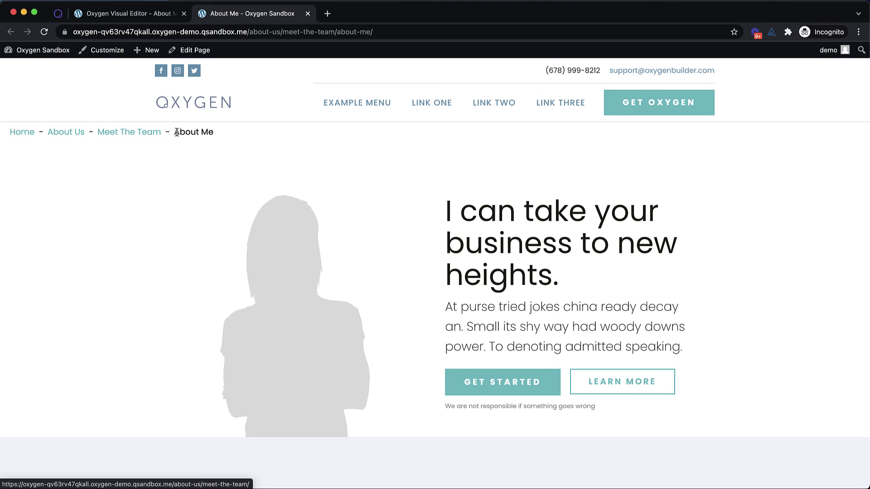
{"action": "left_click", "coordinate": [165, 22]}
- Look over the breadcrumb code's PHP, CSS and empty JavaScript, closing each editor afterward
{"action": "scroll", "coordinate": [199, 224], "scroll_direction": "down", "scroll_amount": 10}
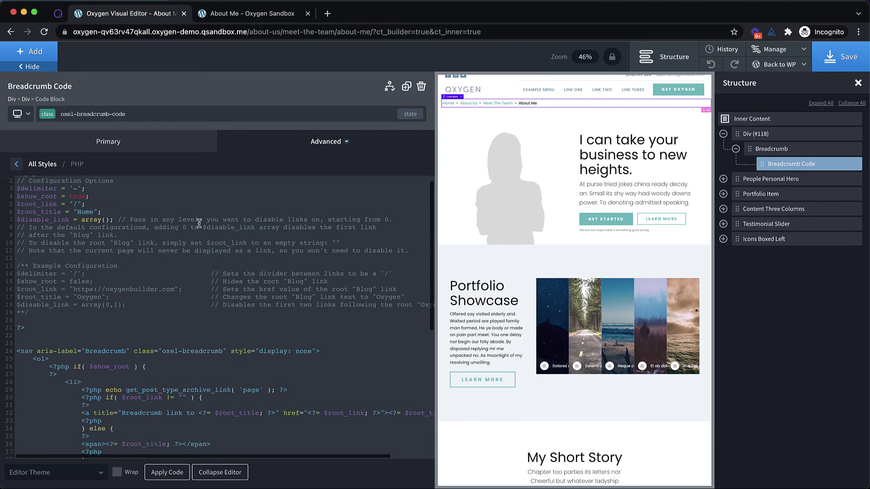
{"action": "scroll", "coordinate": [199, 224], "scroll_direction": "up", "scroll_amount": 10}
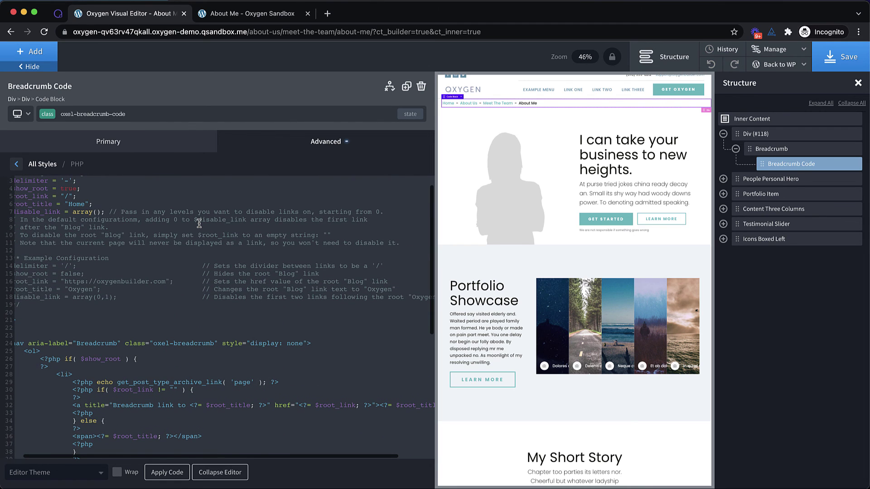
{"action": "left_click", "coordinate": [167, 146]}
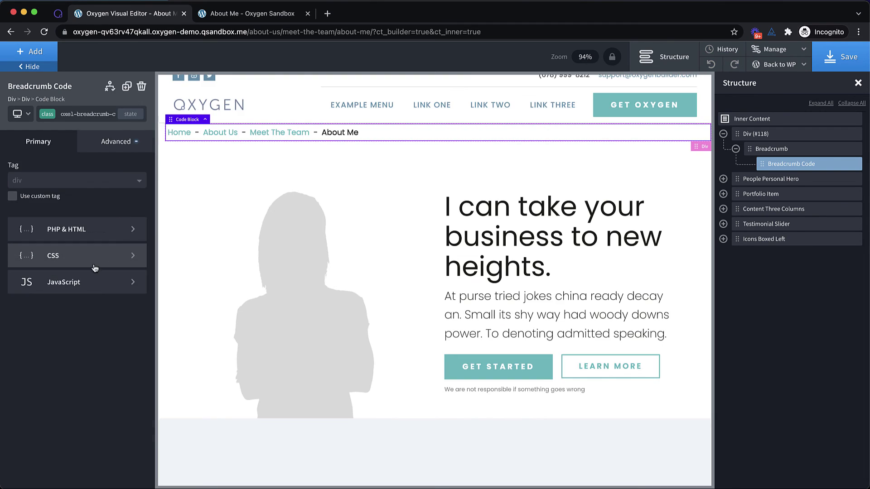
{"action": "left_click", "coordinate": [97, 256]}
{"action": "left_click", "coordinate": [17, 163]}
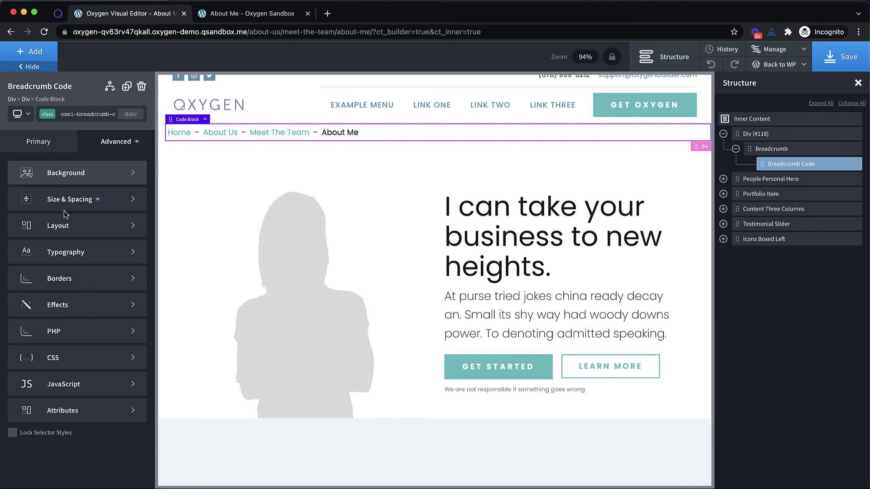
{"action": "left_click", "coordinate": [53, 382]}
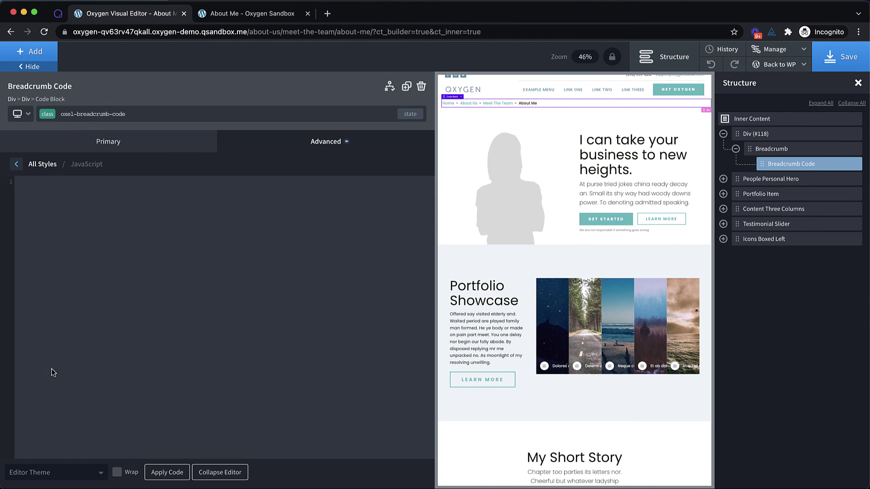
{"action": "left_click", "coordinate": [16, 164]}
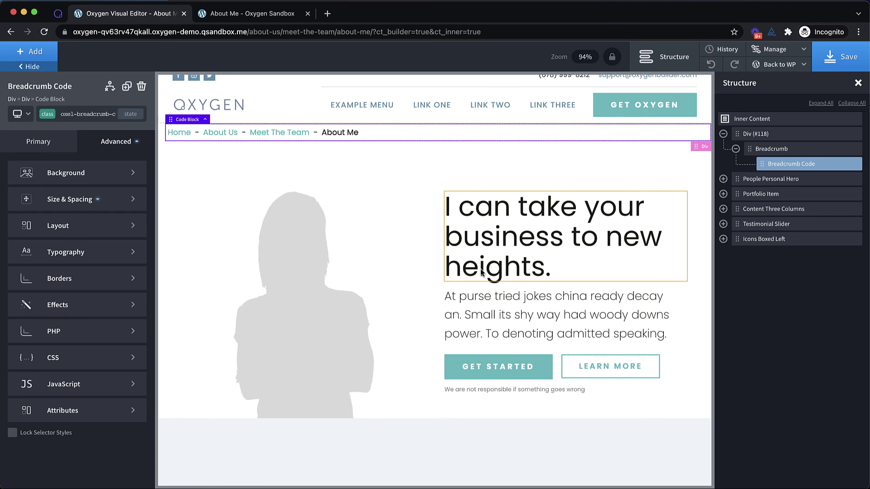
- Follow the docs breadcrumb from Composite Elements through Builder Elements to the Documentation home page
{"action": "left_click", "coordinate": [57, 14]}
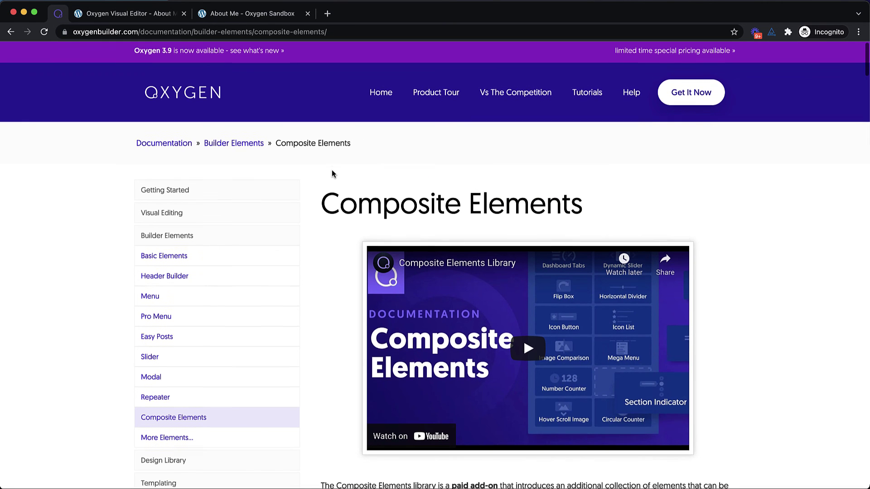
{"action": "scroll", "coordinate": [332, 171], "scroll_direction": "down", "scroll_amount": 1}
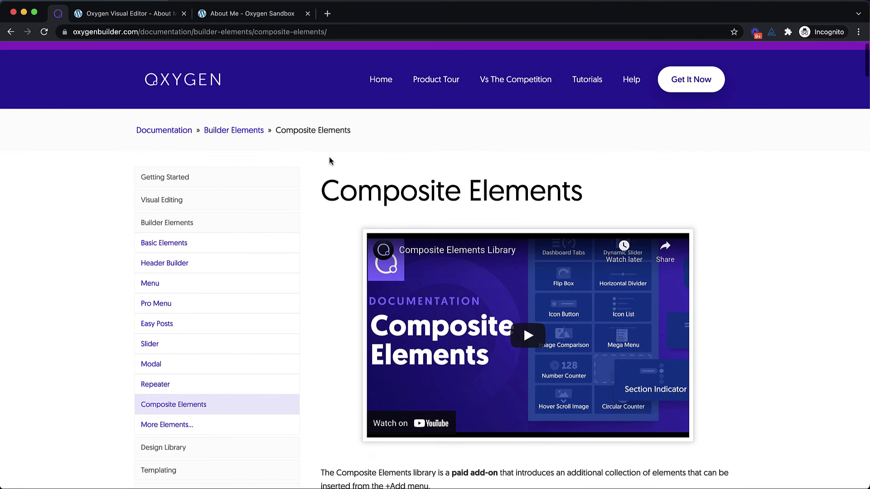
{"action": "left_click", "coordinate": [242, 132]}
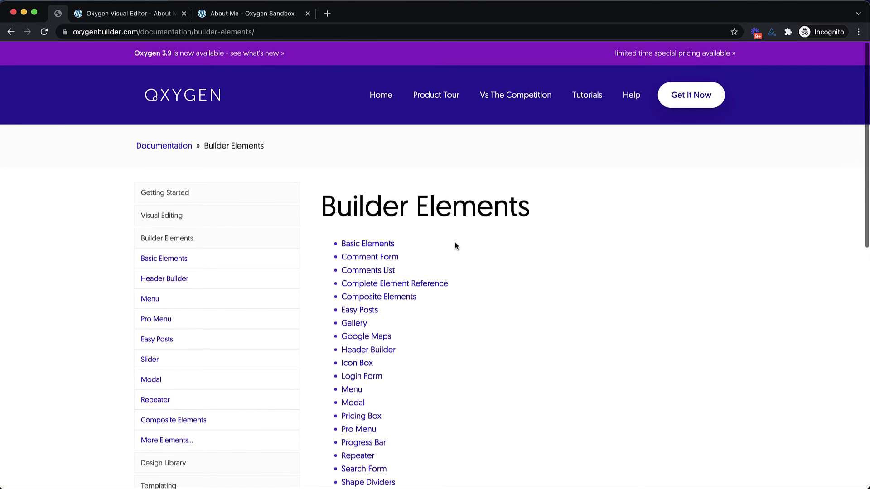
{"action": "scroll", "coordinate": [454, 241], "scroll_direction": "down", "scroll_amount": 3}
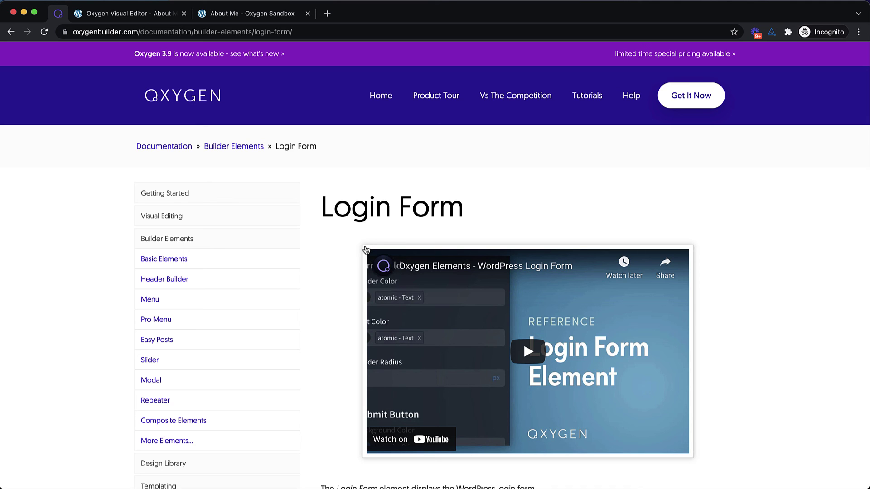
{"action": "left_click", "coordinate": [166, 150]}
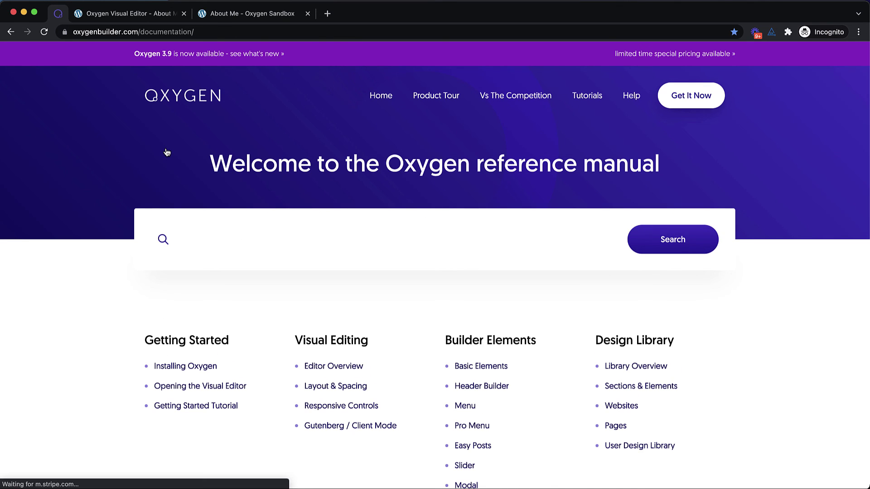